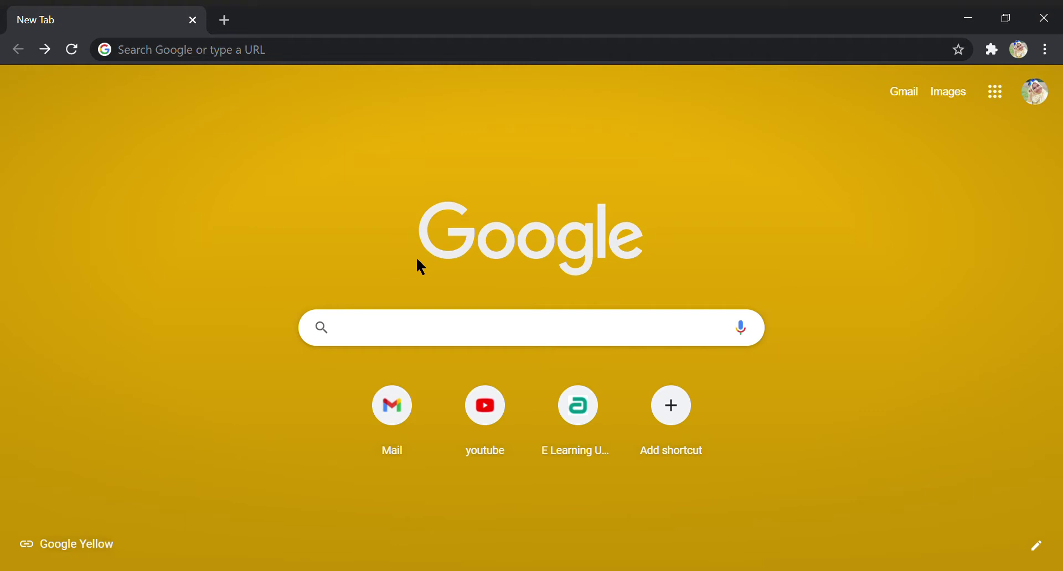
Search Google for "google scholar" and open the Google Scholar site from the results.
{"action": "type", "text": "goog"}
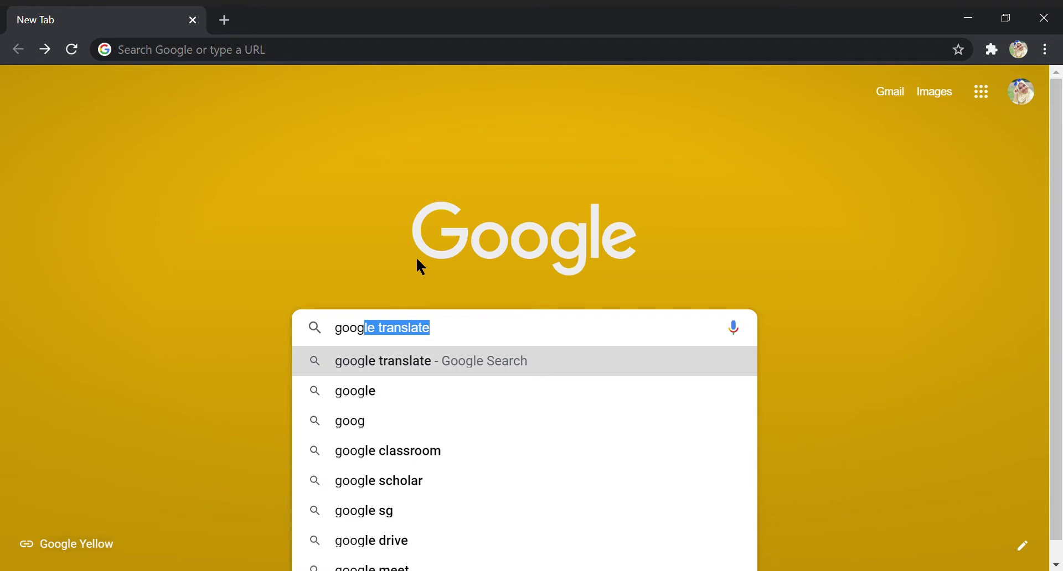
{"action": "type", "text": "le sc"}
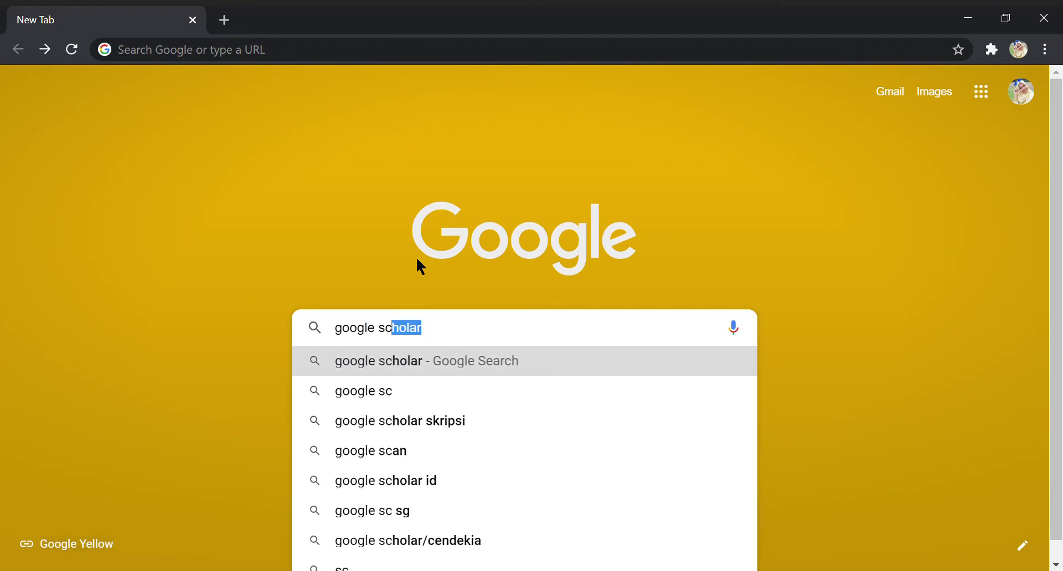
{"action": "type", "text": "h"}
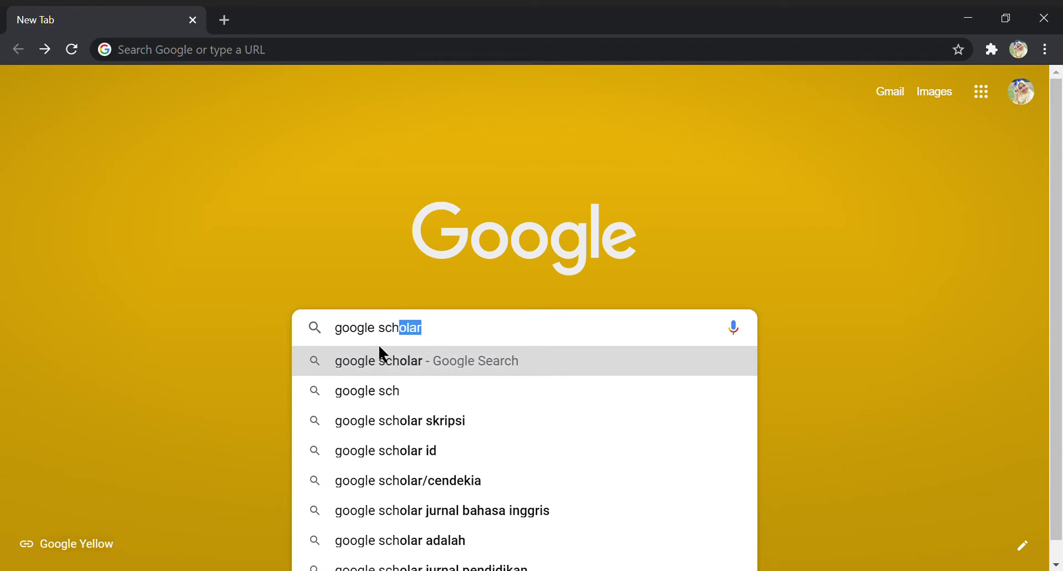
{"action": "left_click", "coordinate": [404, 363]}
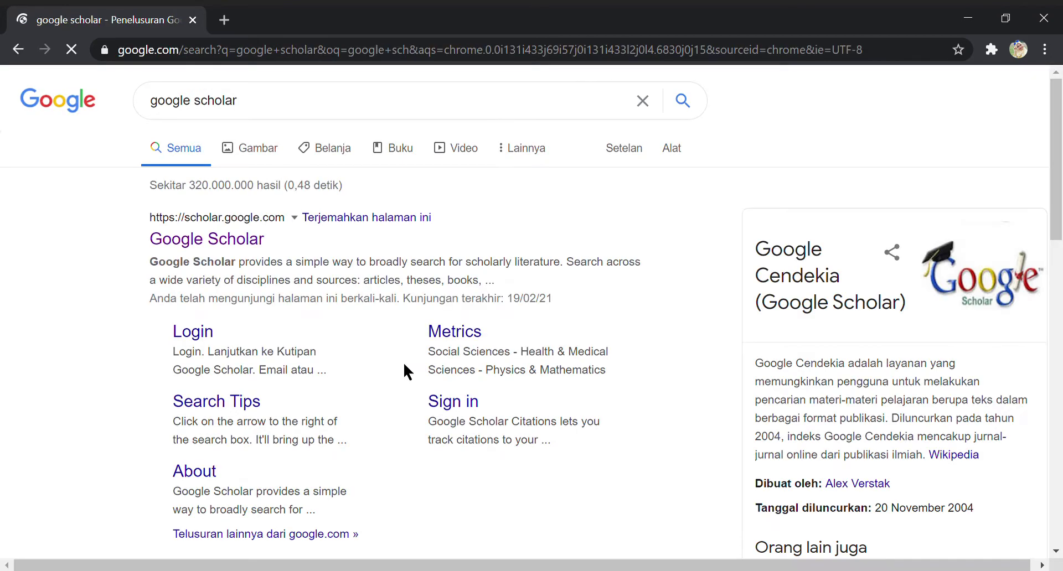
{"action": "left_click", "coordinate": [250, 244]}
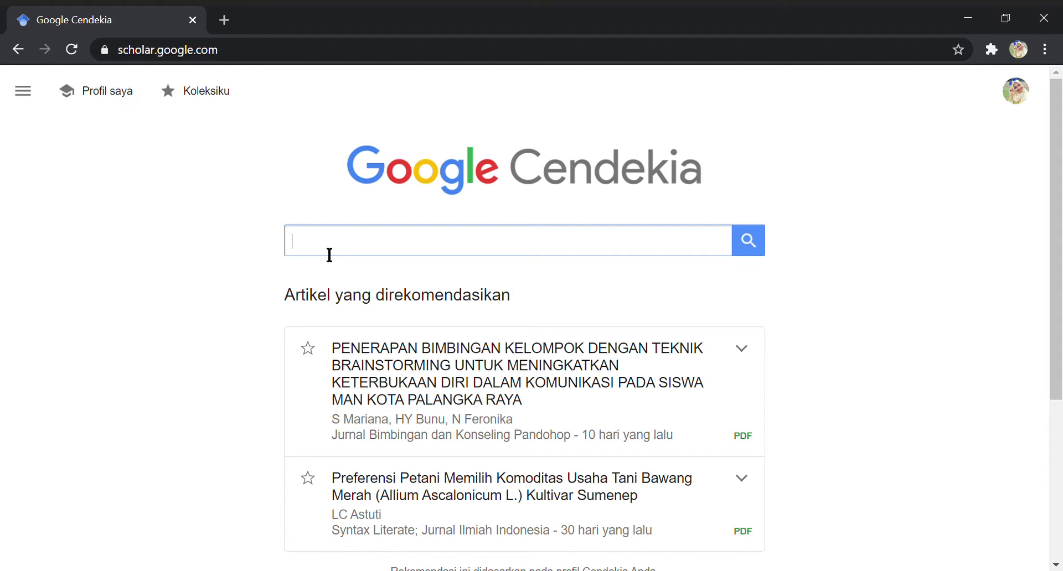
Search Google Scholar for "anak AND stunting AND malnutrisi".
{"action": "type", "text": "anak "}
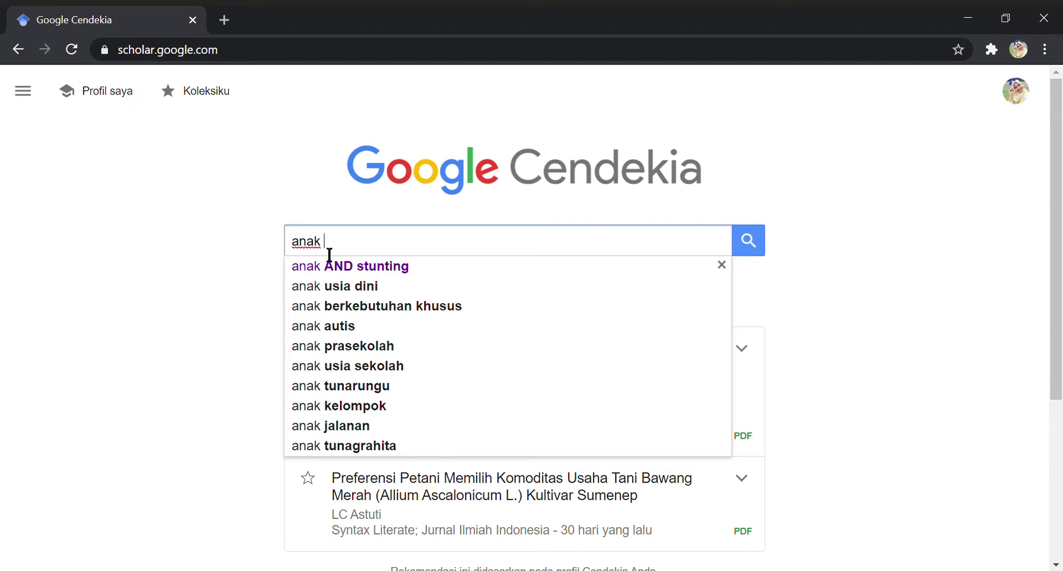
{"action": "type", "text": "AND"}
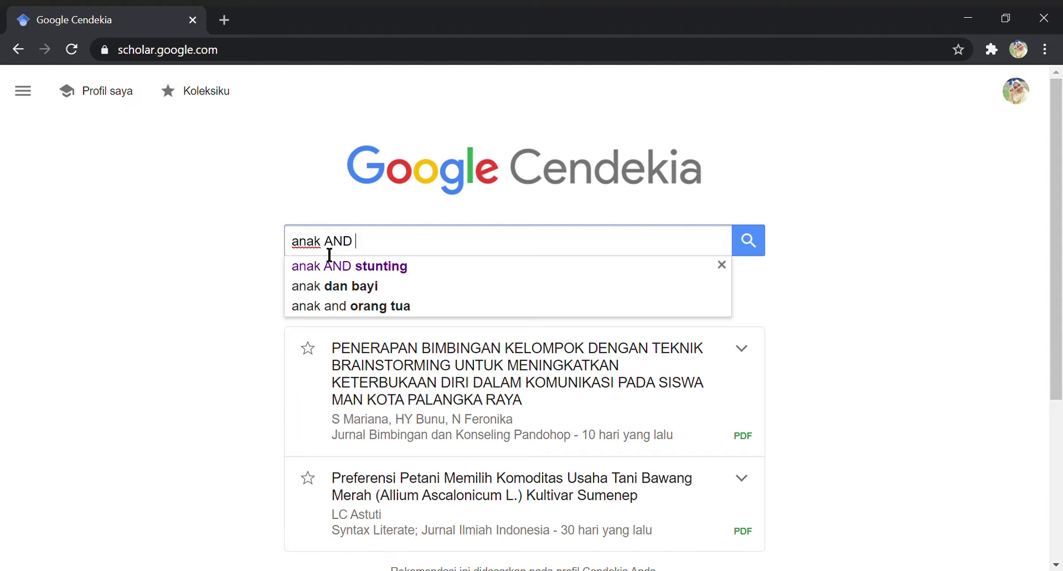
{"action": "type", "text": " stunting"}
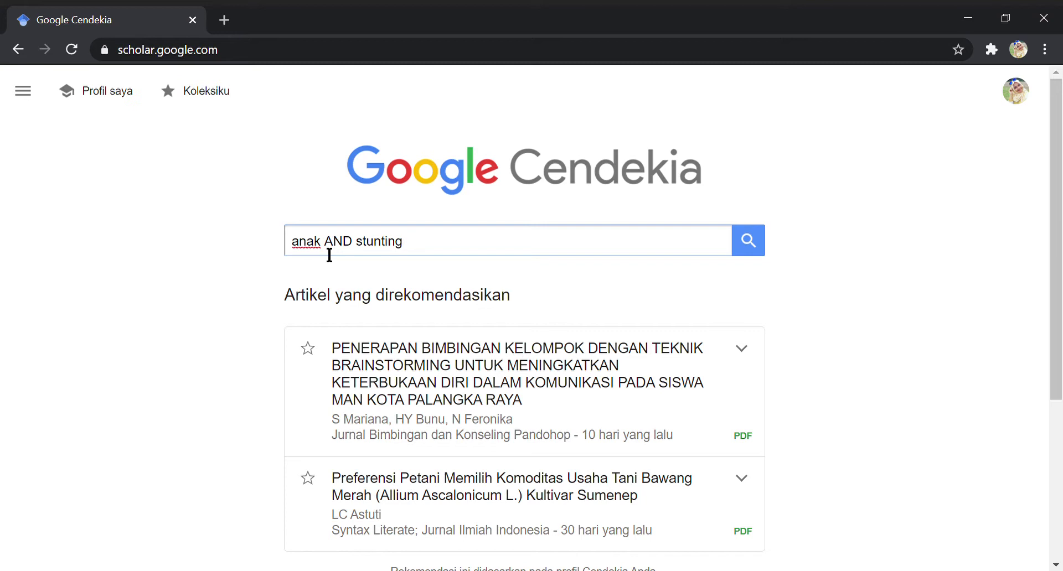
{"action": "type", "text": "AND malnutrisi"}
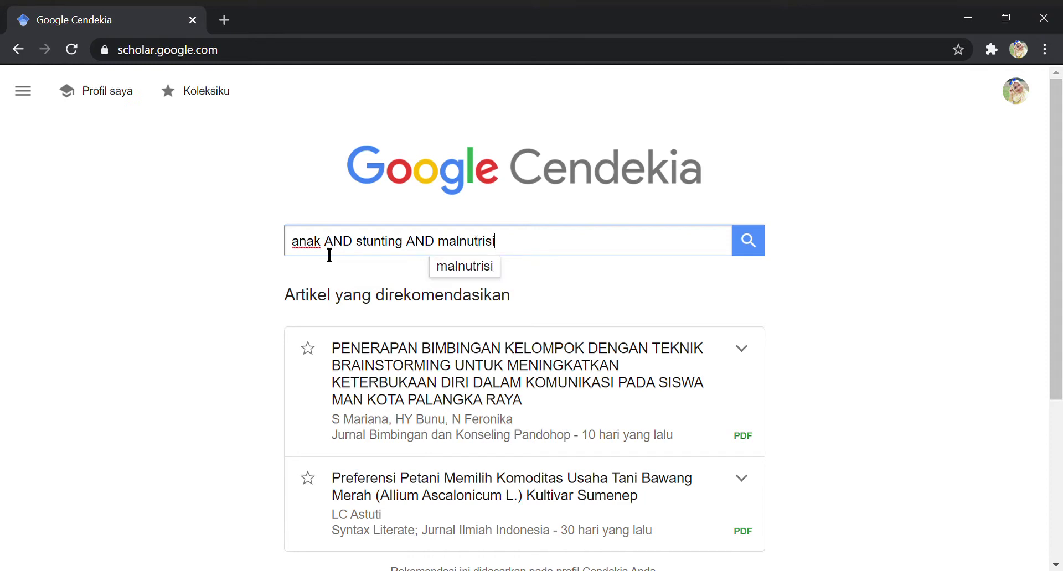
{"action": "key", "text": "Return"}
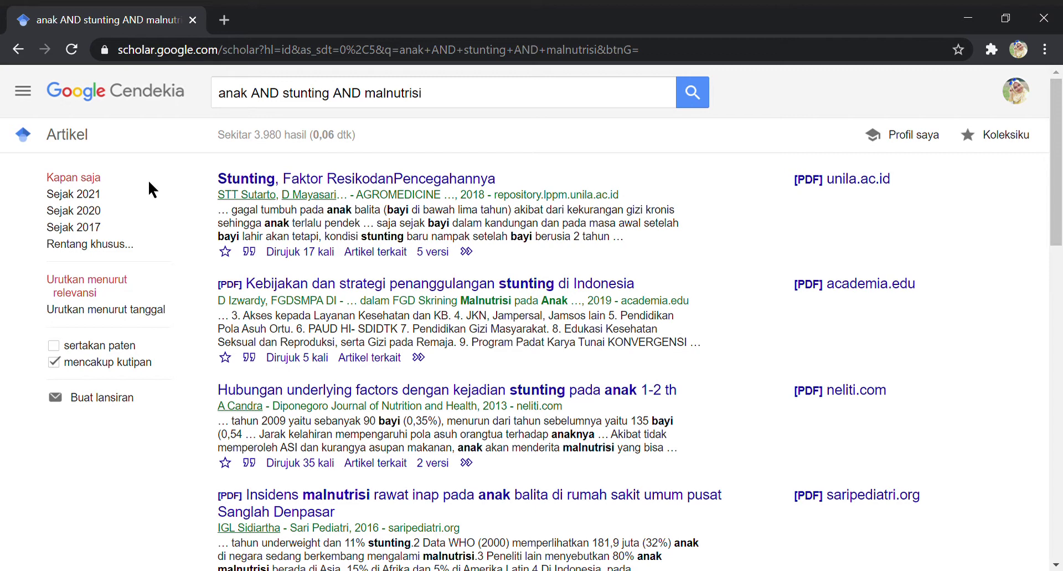
Filter the article results to the custom year range 2011 to 2021.
{"action": "left_click", "coordinate": [93, 246]}
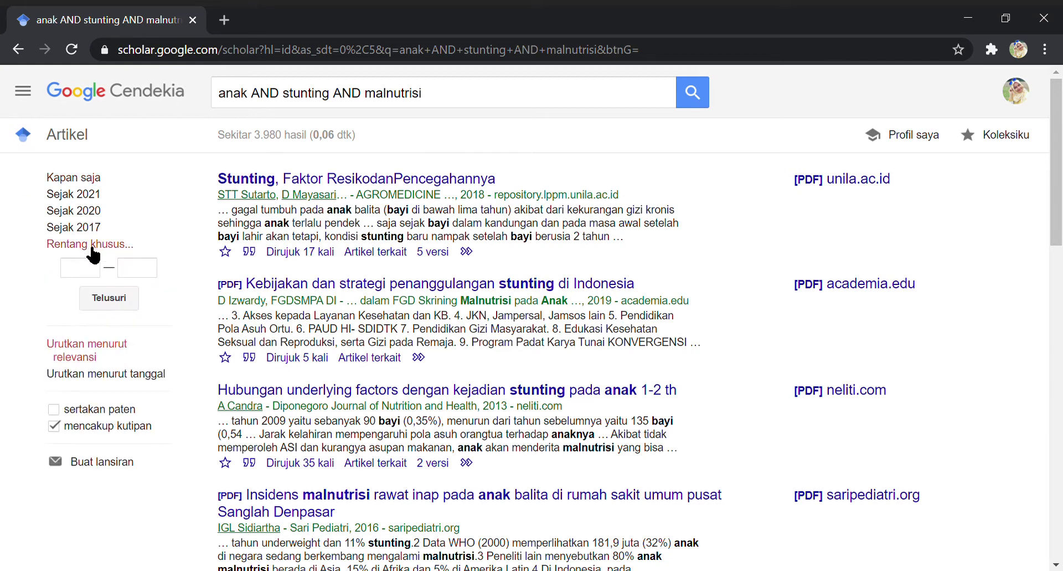
{"action": "left_click", "coordinate": [80, 283]}
{"action": "type", "text": "2011"}
{"action": "left_click", "coordinate": [152, 278]}
{"action": "type", "text": "2021"}
{"action": "left_click", "coordinate": [116, 306]}
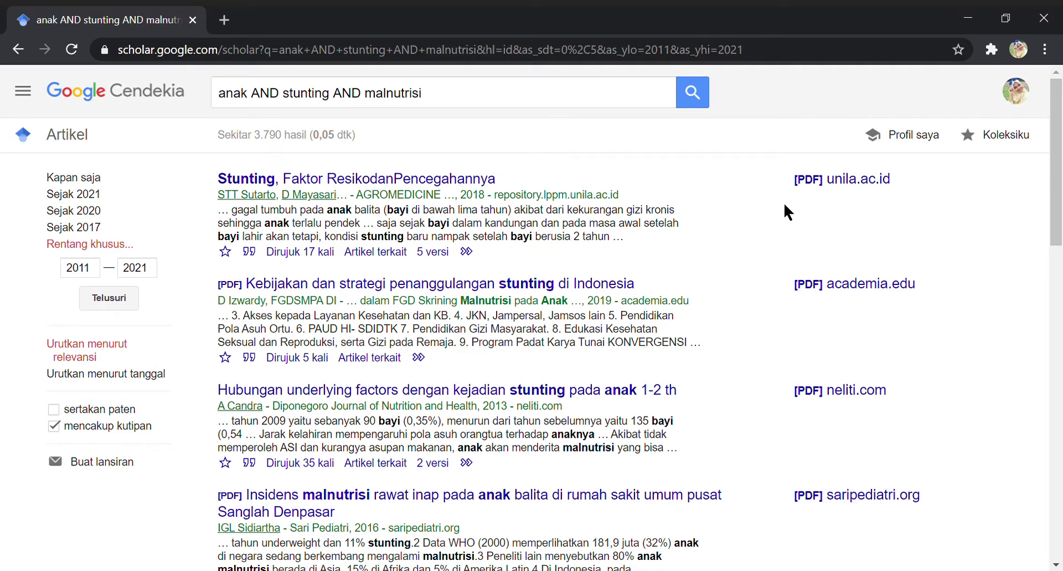
Download the first result's PDF from unila.ac.id and return to the results list.
{"action": "left_click", "coordinate": [841, 182]}
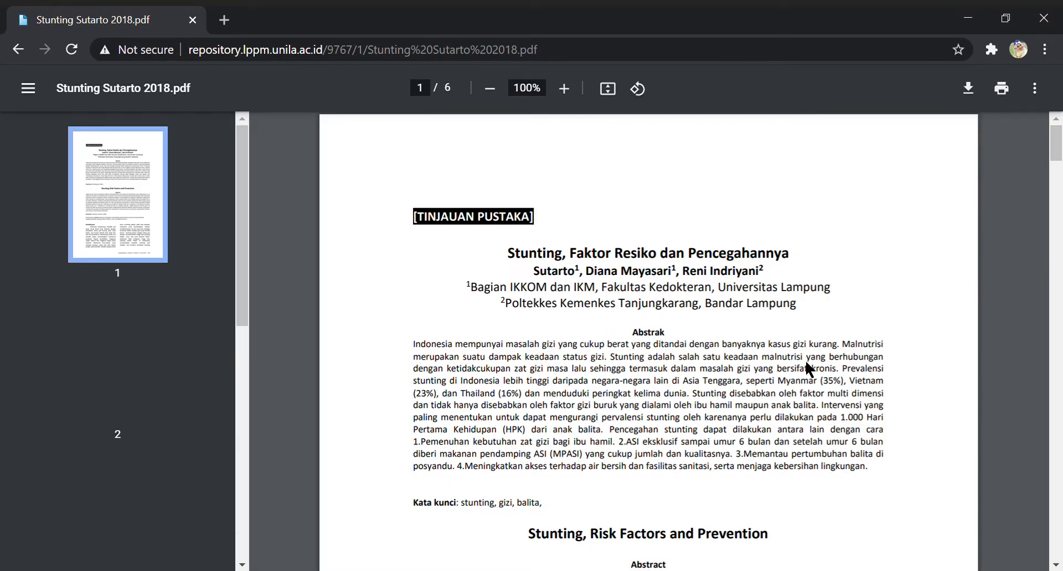
{"action": "mouse_move", "coordinate": [1056, 145]}
{"action": "left_mouse_down"}
{"action": "mouse_move", "coordinate": [1057, 376]}
{"action": "mouse_move", "coordinate": [1060, 138]}
{"action": "left_mouse_up"}
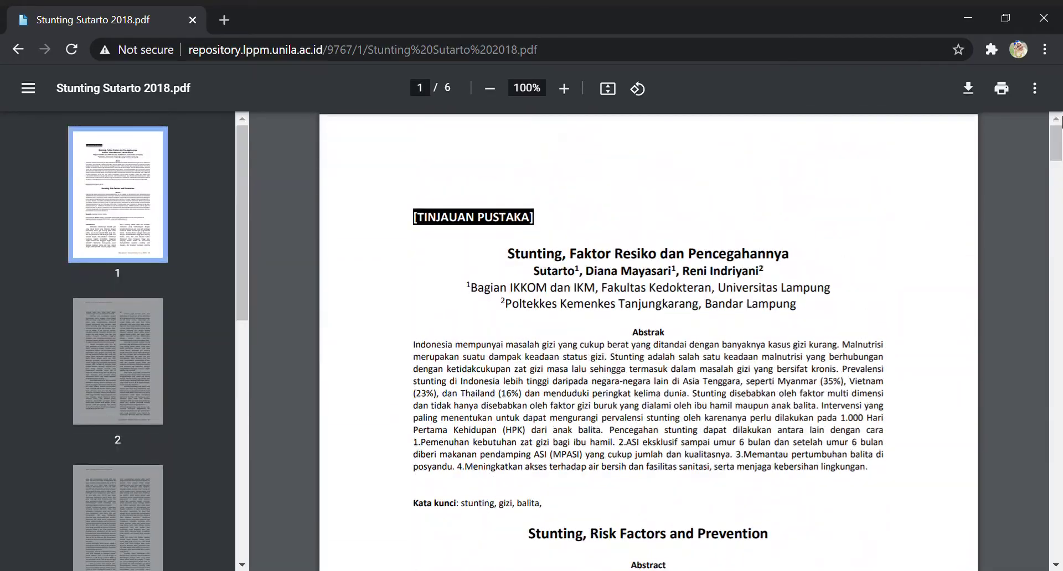
{"action": "left_click", "coordinate": [973, 88]}
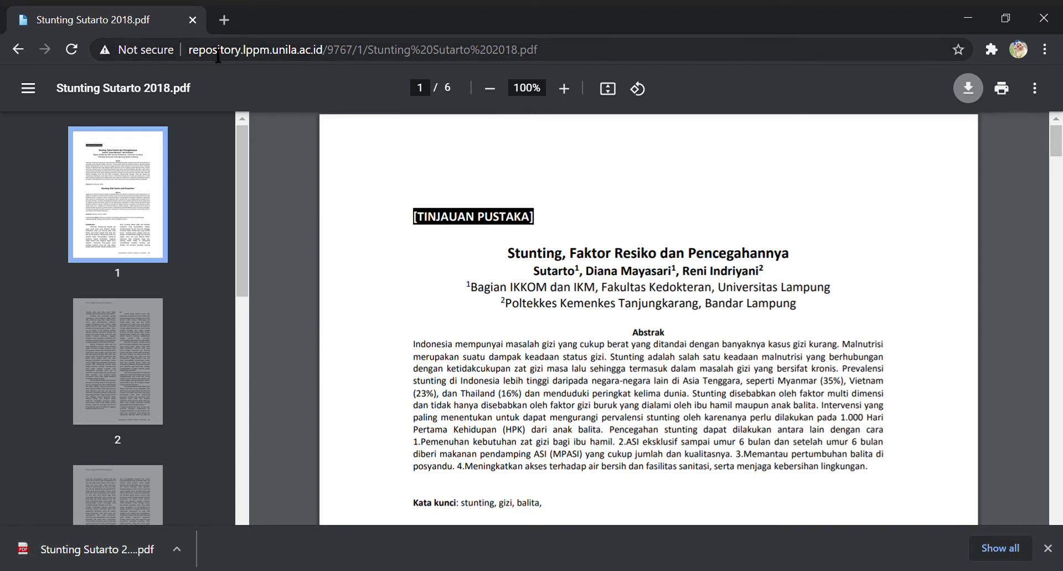
{"action": "left_click", "coordinate": [19, 51]}
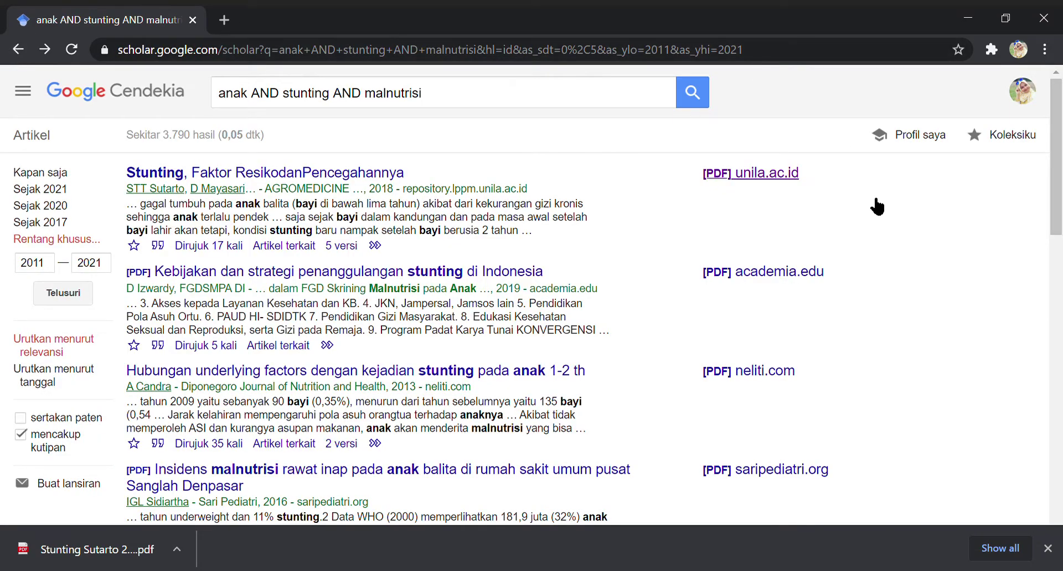
{"action": "left_click_drag", "start_coordinate": [1058, 166], "coordinate": [1060, 123]}
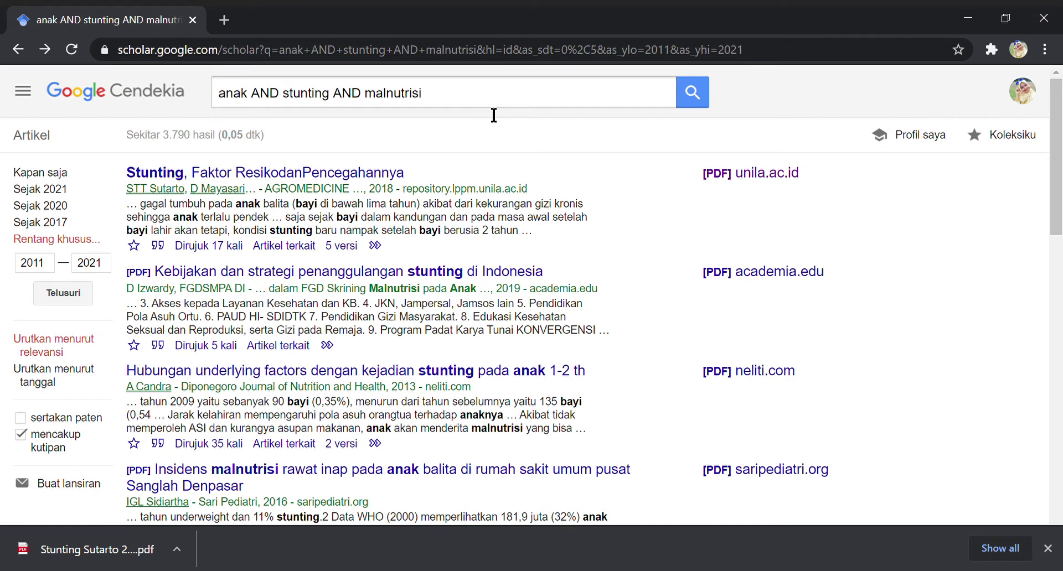
{"action": "left_click_drag", "start_coordinate": [445, 100], "coordinate": [209, 83]}
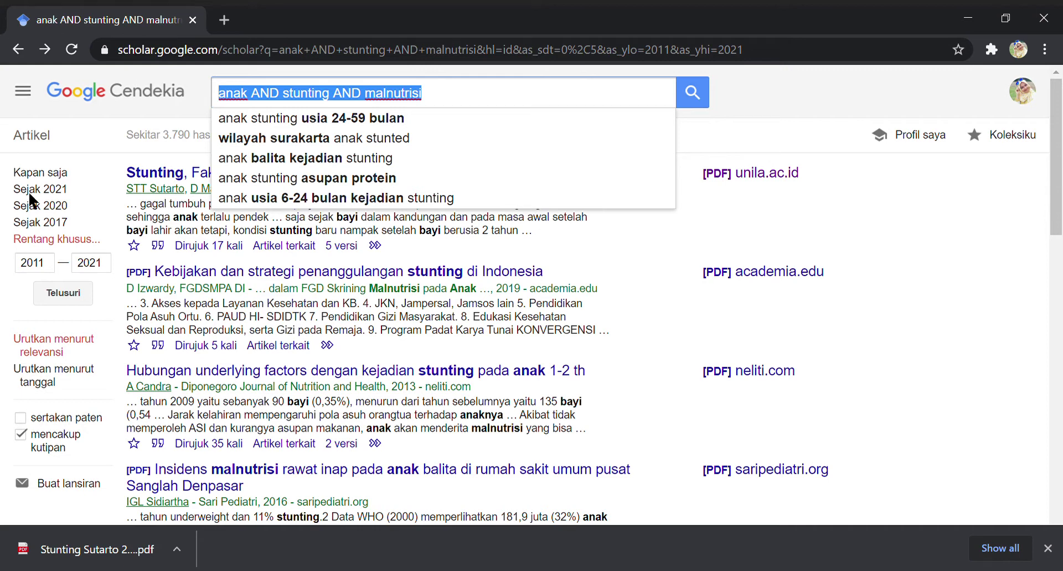
{"action": "left_click", "coordinate": [66, 123]}
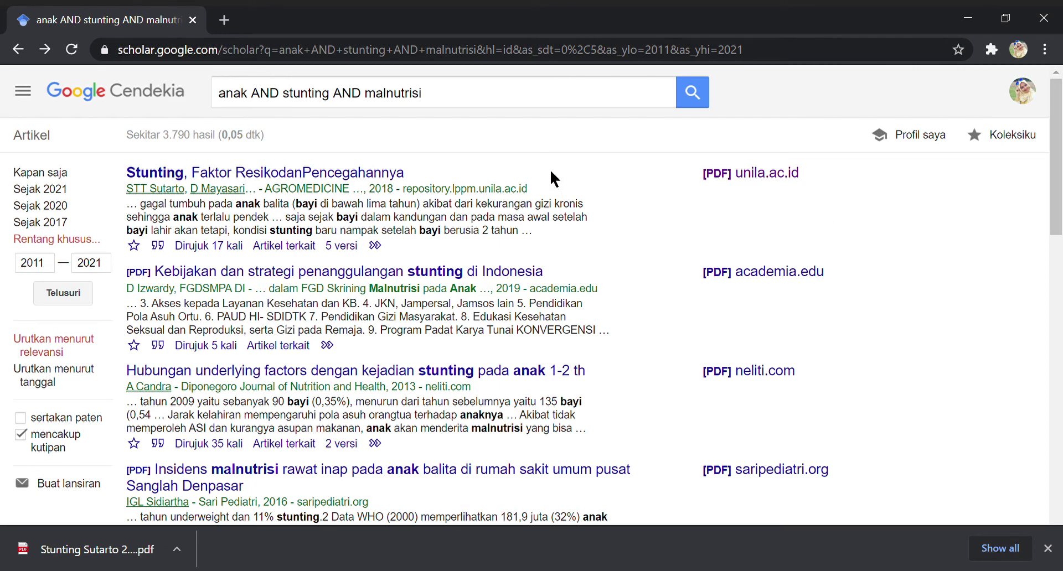
Search Google for "pubmed" in a new browser tab and open the PubMed site from the results.
{"action": "left_click", "coordinate": [224, 20]}
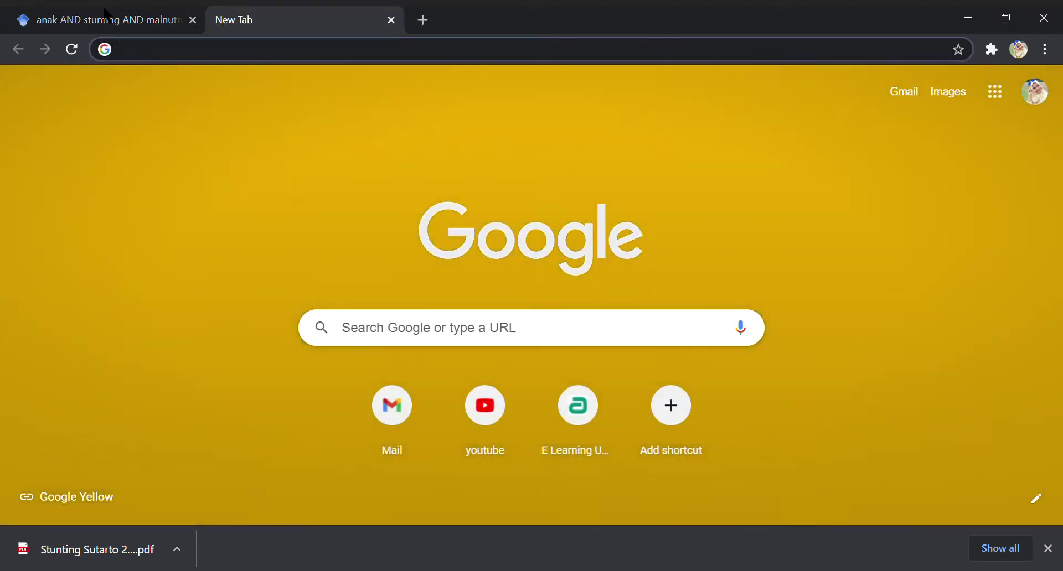
{"action": "left_click", "coordinate": [106, 12]}
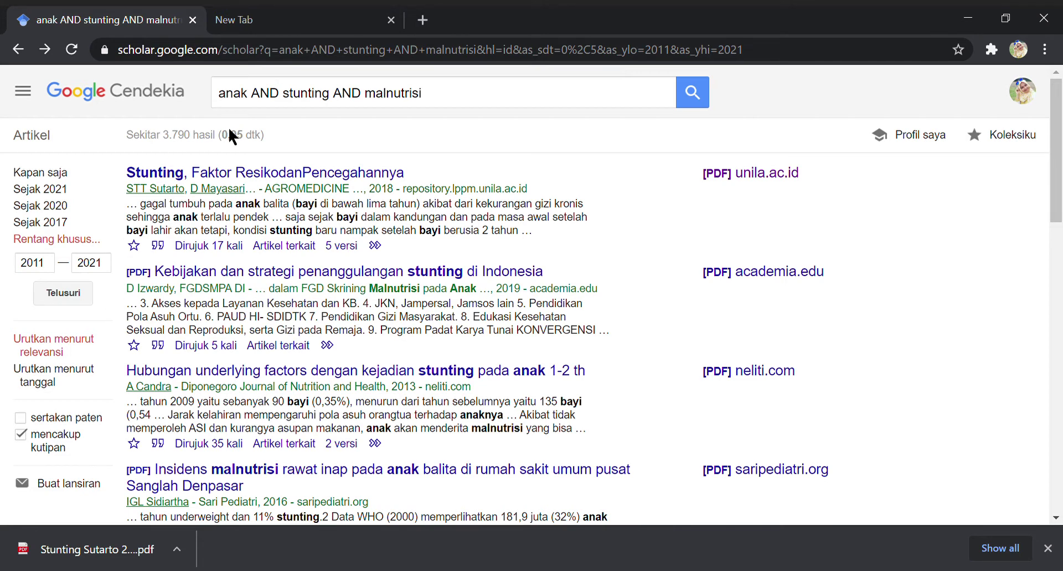
{"action": "left_click", "coordinate": [294, 12]}
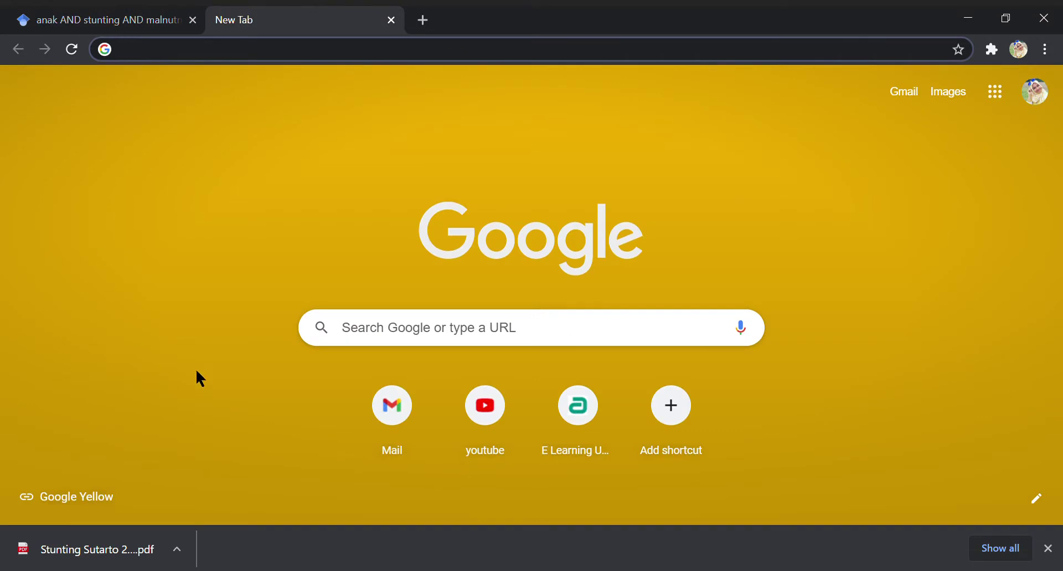
{"action": "left_click", "coordinate": [385, 335]}
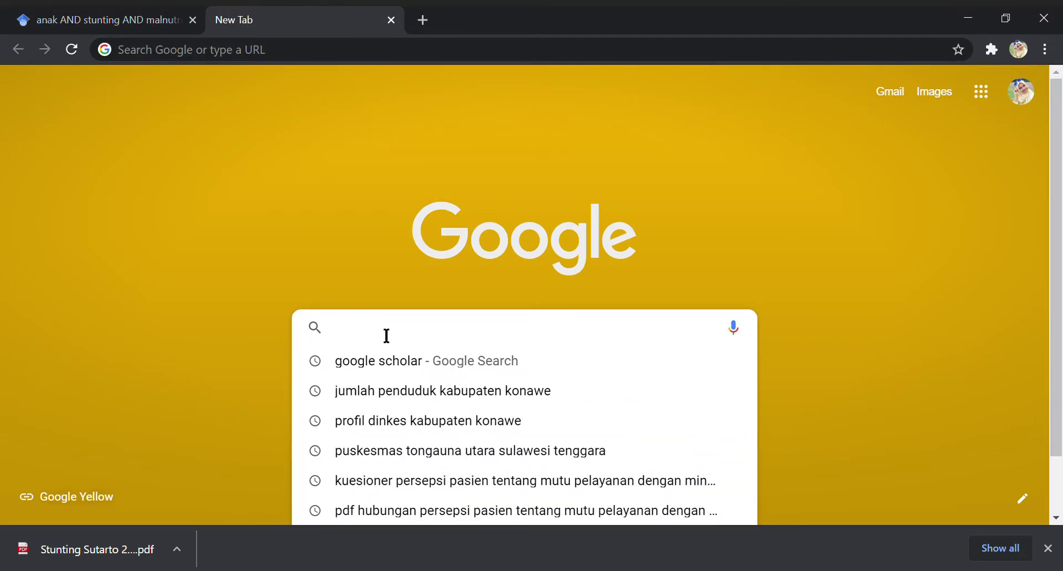
{"action": "type", "text": "p"}
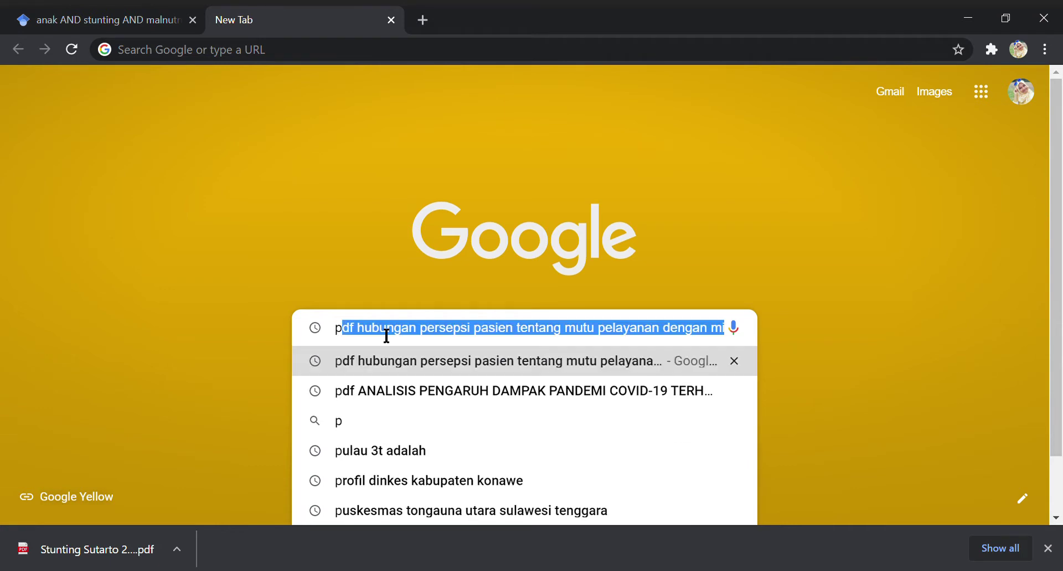
{"action": "type", "text": "ubmed"}
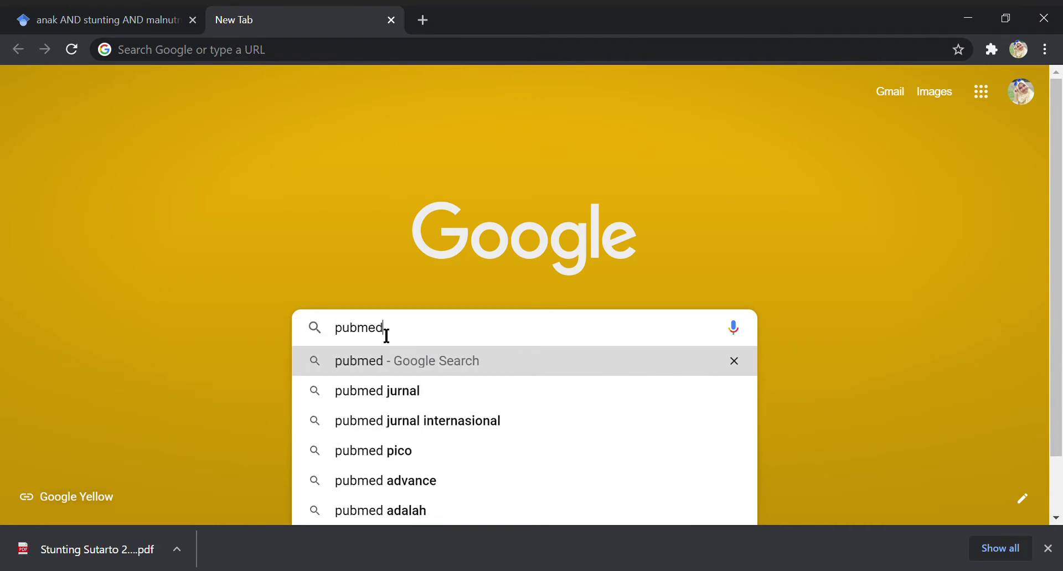
{"action": "left_click", "coordinate": [350, 362]}
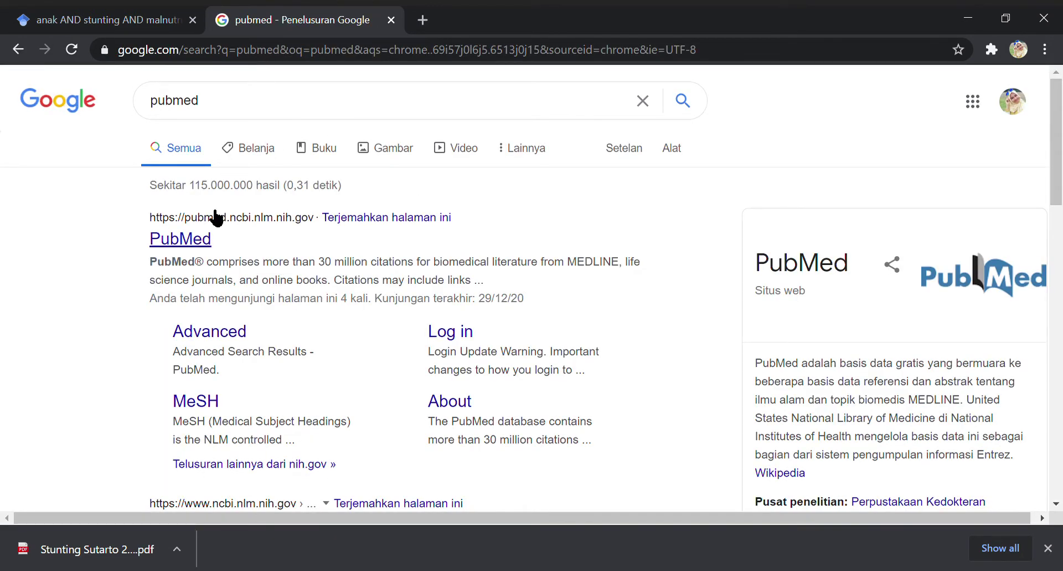
{"action": "left_click", "coordinate": [194, 244]}
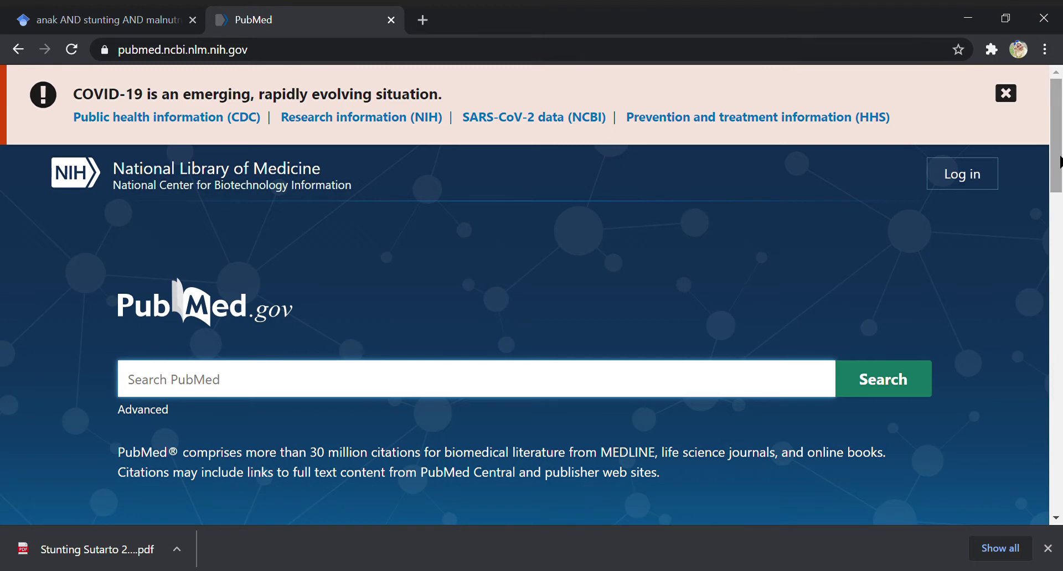
Enter "children" as the first keyword in the PubMed search query.
{"action": "left_click_drag", "start_coordinate": [1058, 162], "coordinate": [1058, 191]}
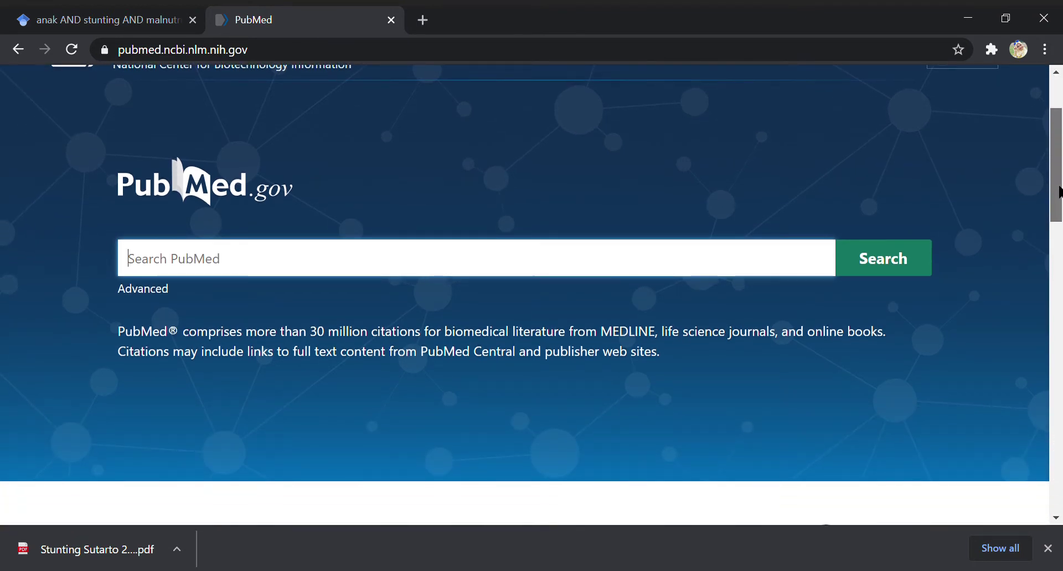
{"action": "left_click_drag", "start_coordinate": [1058, 191], "coordinate": [1058, 173]}
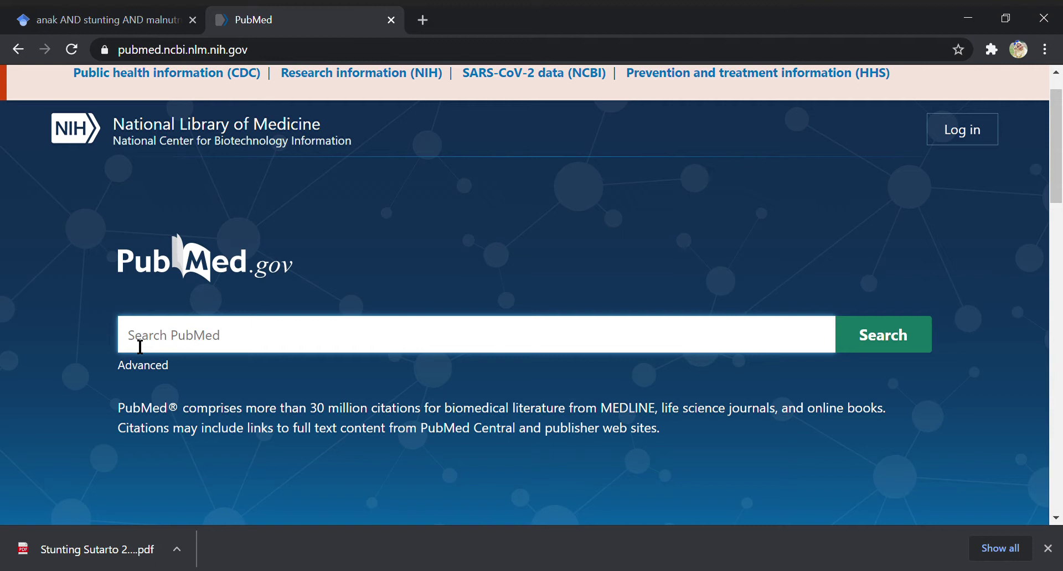
{"action": "type", "text": "child"}
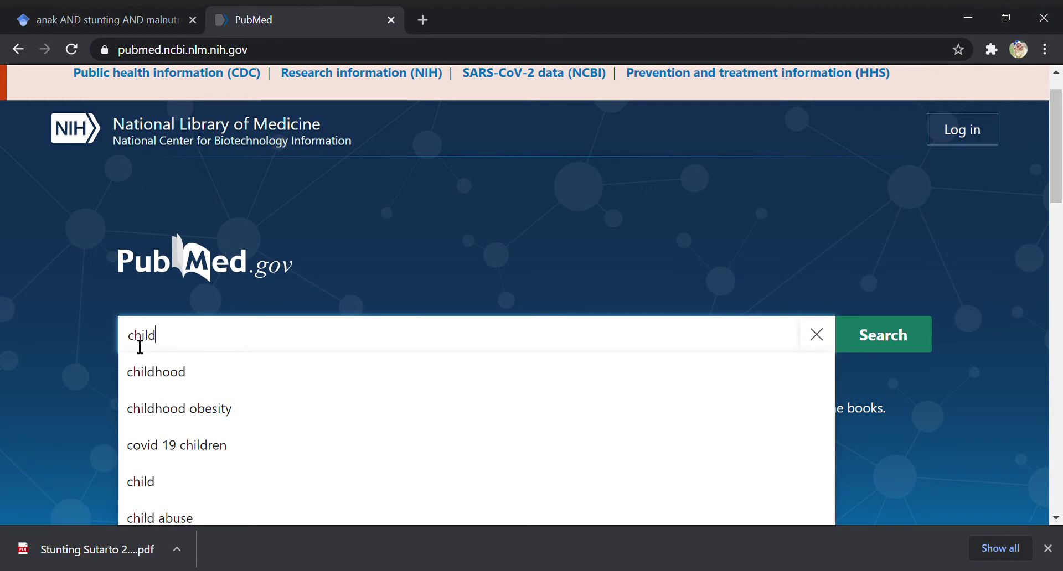
{"action": "type", "text": "ren"}
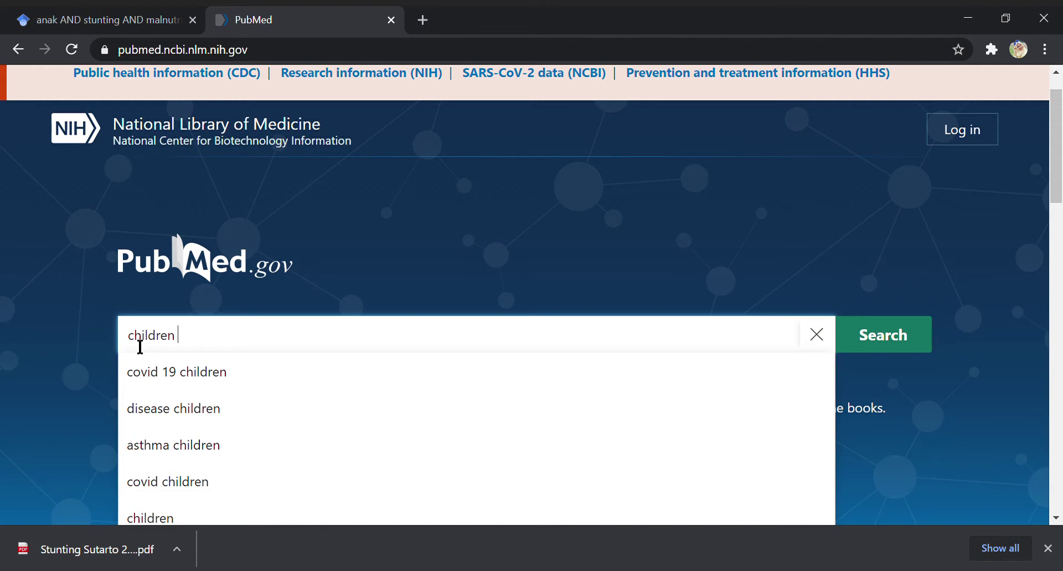
{"action": "type", "text": " AND"}
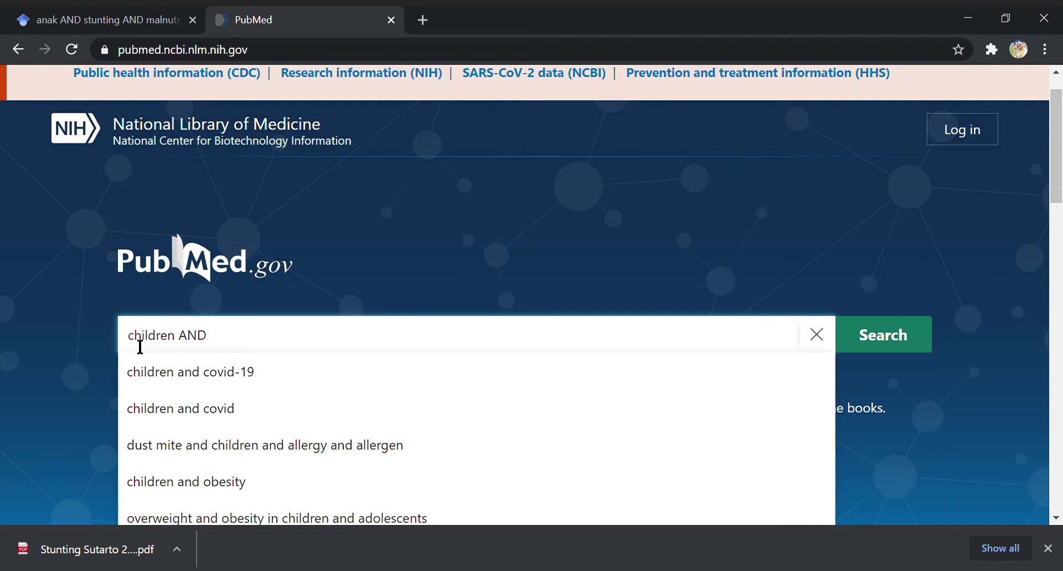
{"action": "key", "text": "BackSpace"}
{"action": "key", "text": "BackSpace"}
{"action": "key", "text": "BackSpace"}
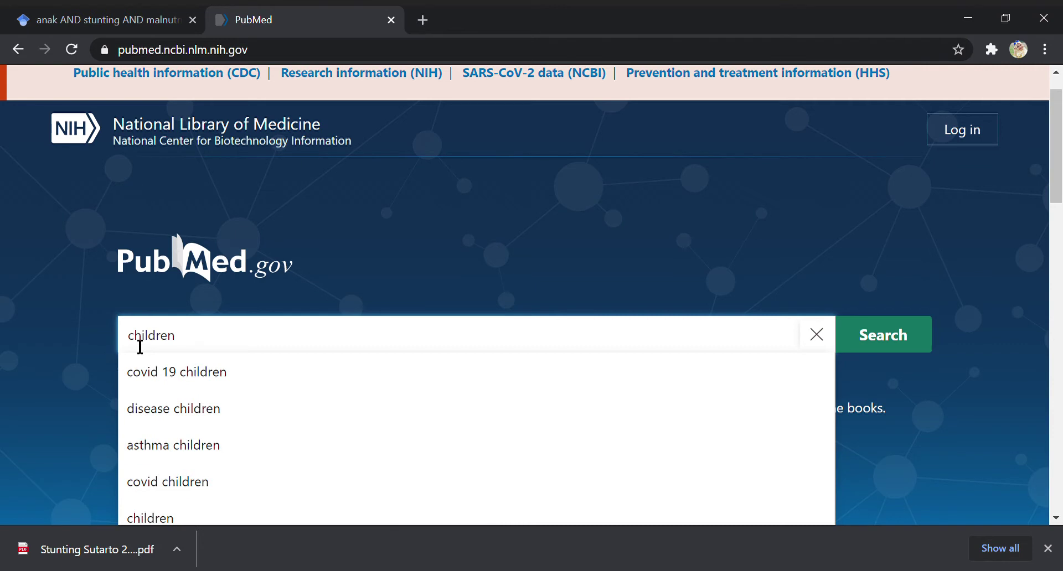
Extend the PubMed query to "children OR child" and run the search.
{"action": "type", "text": "OR"}
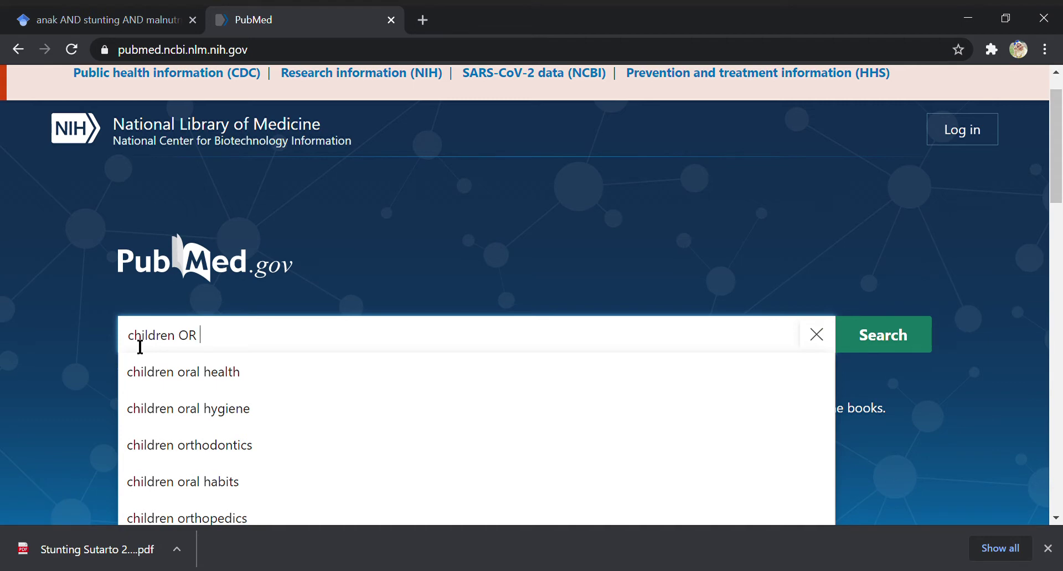
{"action": "type", "text": "child"}
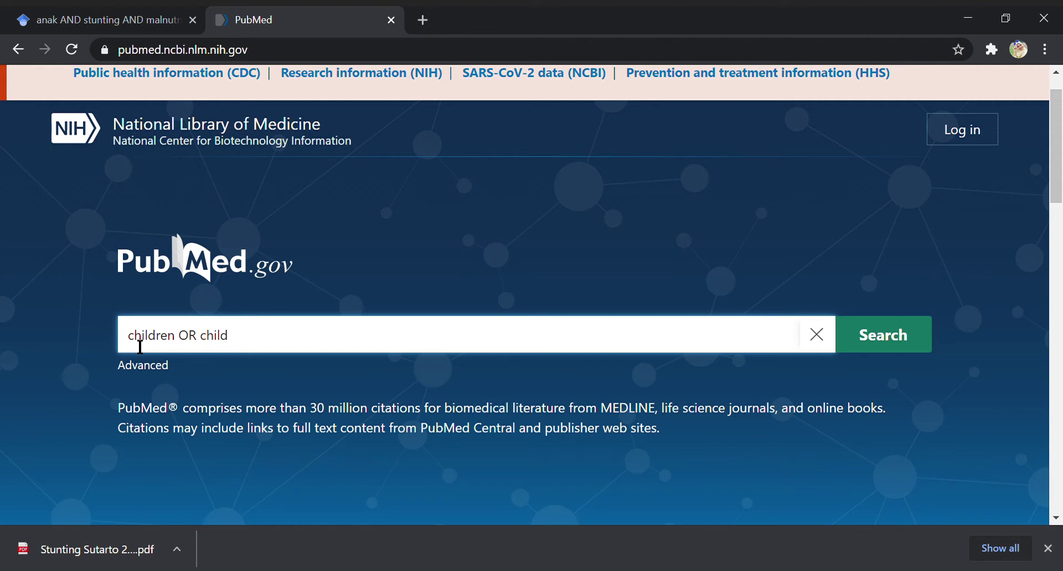
{"action": "left_click", "coordinate": [897, 349]}
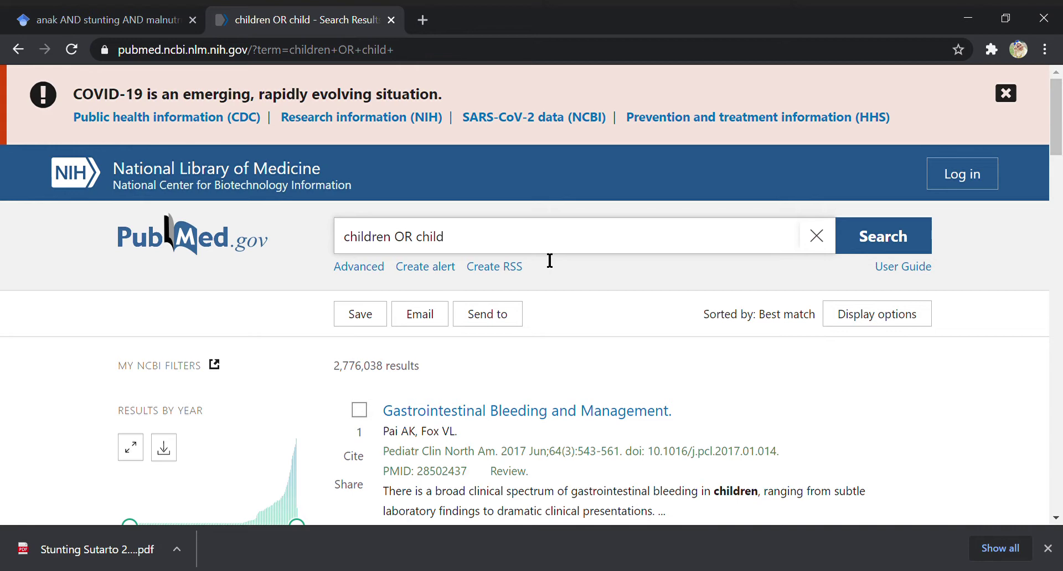
Narrow the search by adding "AND stunting" and then "AND malnutrition" to the query, running it after each addition.
{"action": "type", "text": "AND stunting"}
{"action": "left_click", "coordinate": [896, 237]}
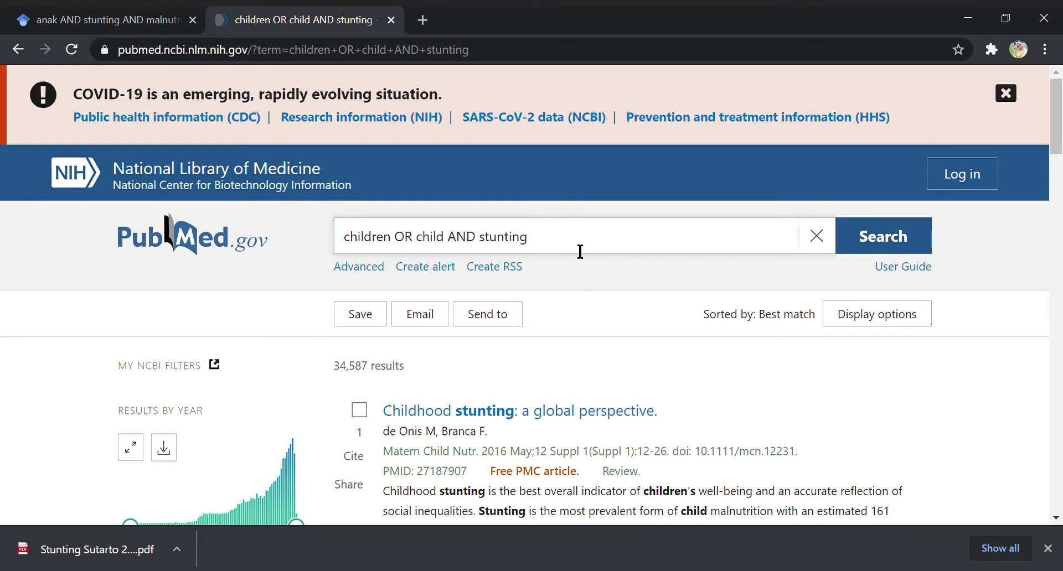
{"action": "type", "text": "AND malnutrition"}
{"action": "left_click", "coordinate": [893, 245]}
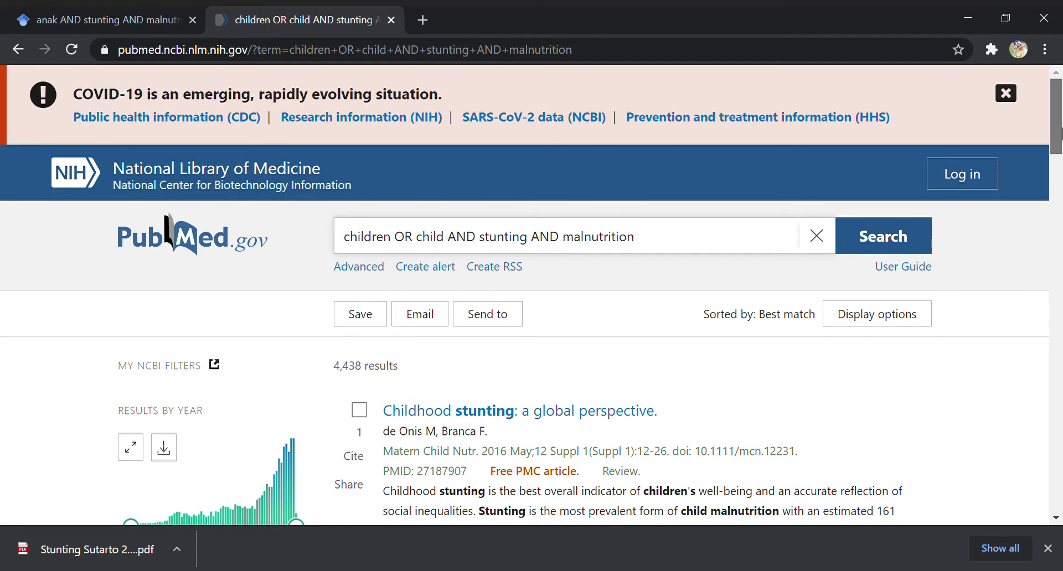
Filter the results to free full text articles published in the last 10 years.
{"action": "left_click_drag", "start_coordinate": [1060, 132], "coordinate": [1060, 210]}
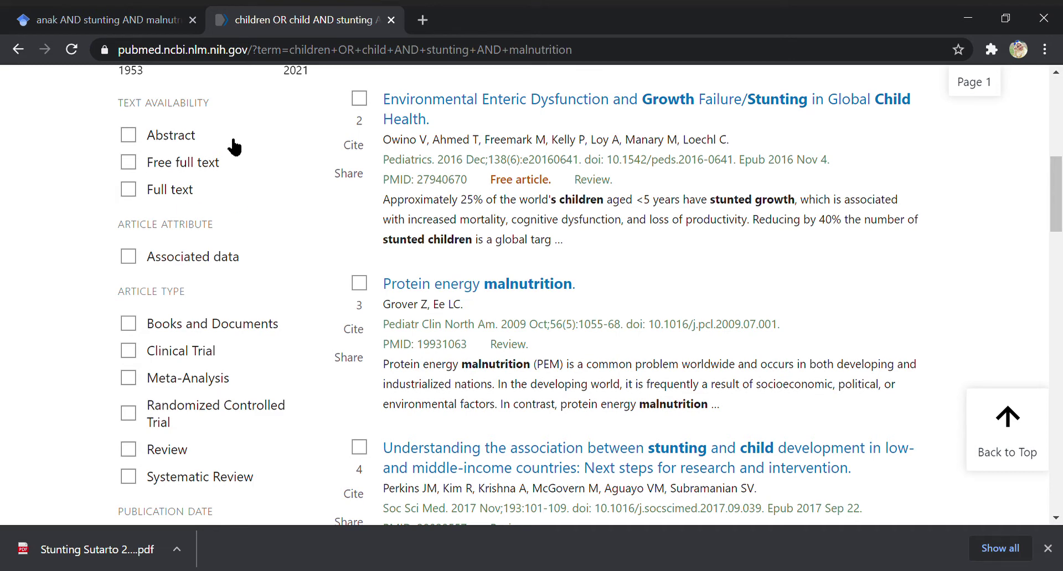
{"action": "left_click", "coordinate": [137, 162]}
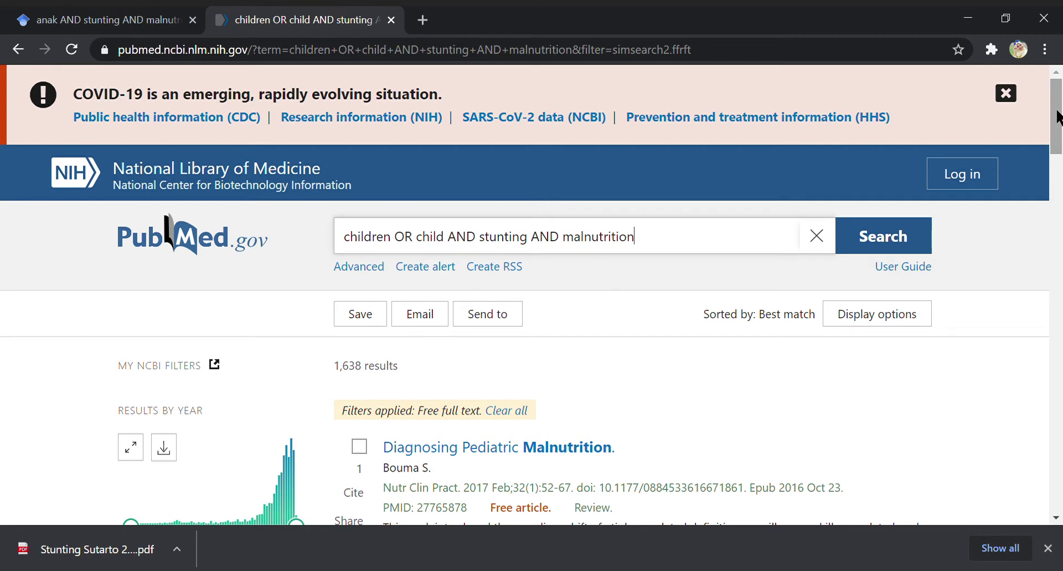
{"action": "scroll", "coordinate": [1060, 166], "scroll_direction": "down", "scroll_amount": 3}
{"action": "left_click_drag", "start_coordinate": [1060, 149], "coordinate": [1060, 160]}
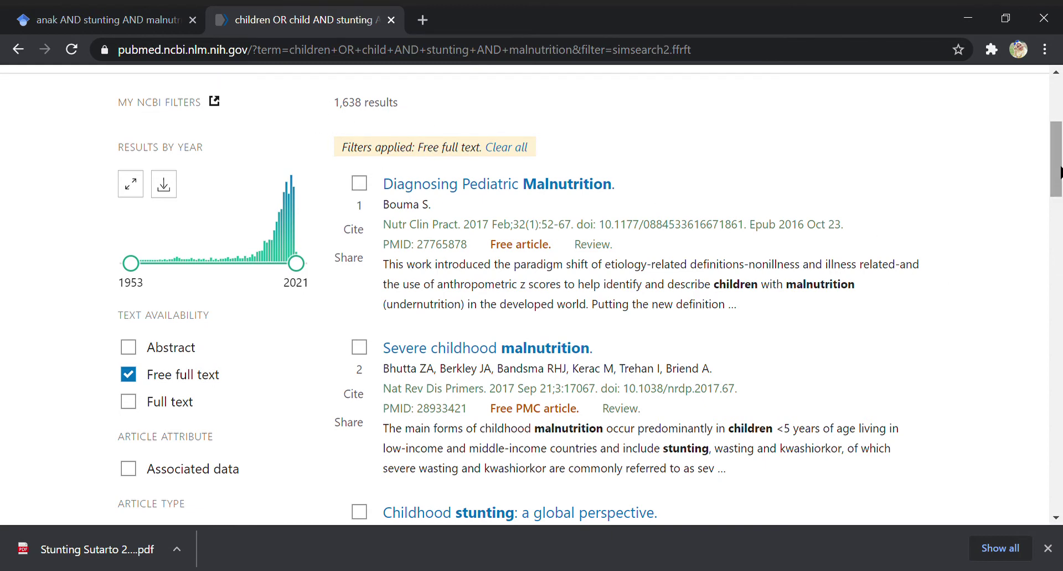
{"action": "left_click_drag", "start_coordinate": [1061, 175], "coordinate": [1060, 257]}
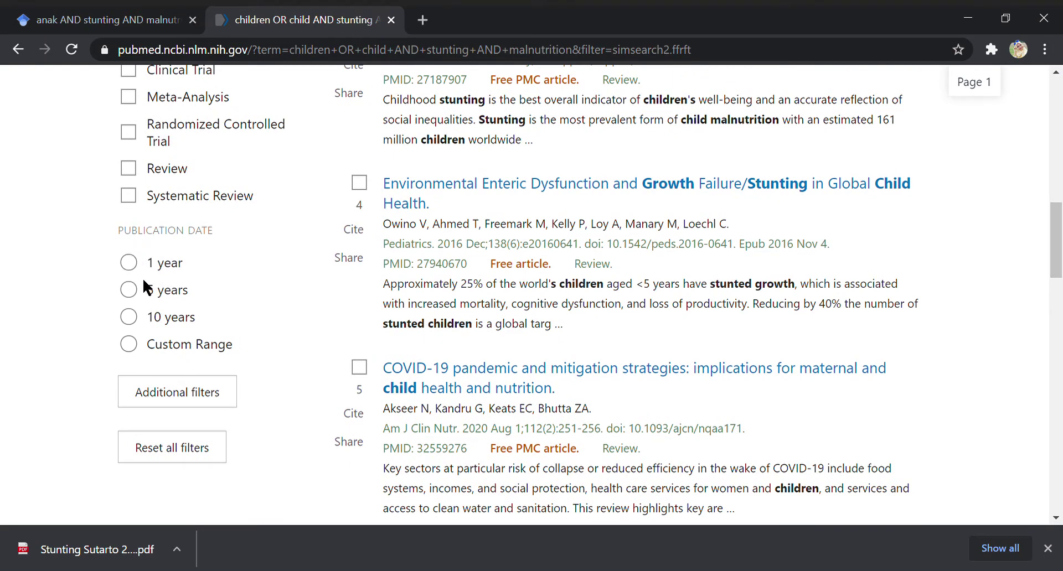
{"action": "left_click", "coordinate": [130, 319]}
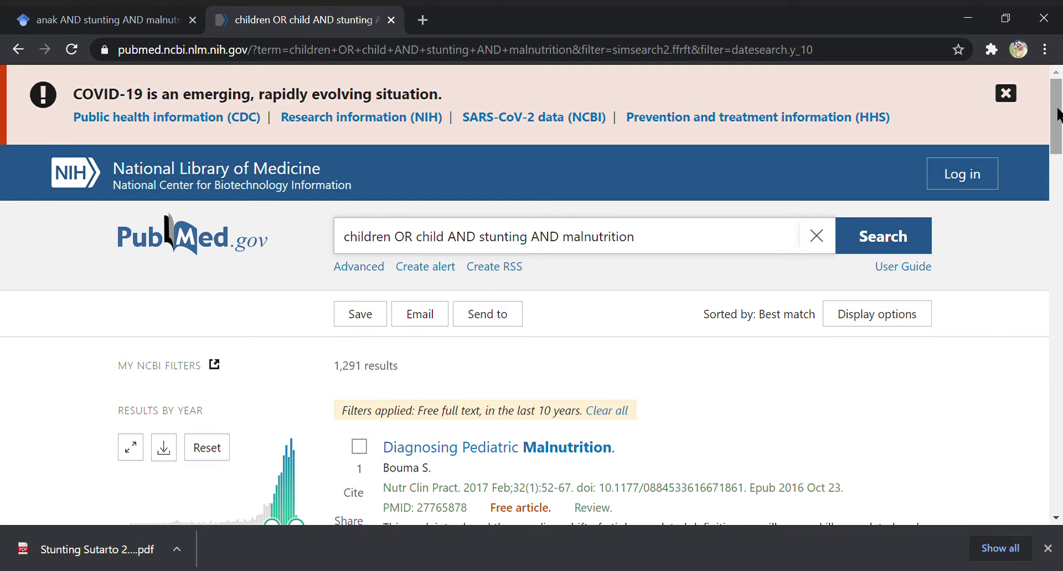
Open the result "Stunting and severe stunting among children under-5 years in Nigeria" and its free PMC full text.
{"action": "left_click_drag", "start_coordinate": [1055, 97], "coordinate": [1058, 154]}
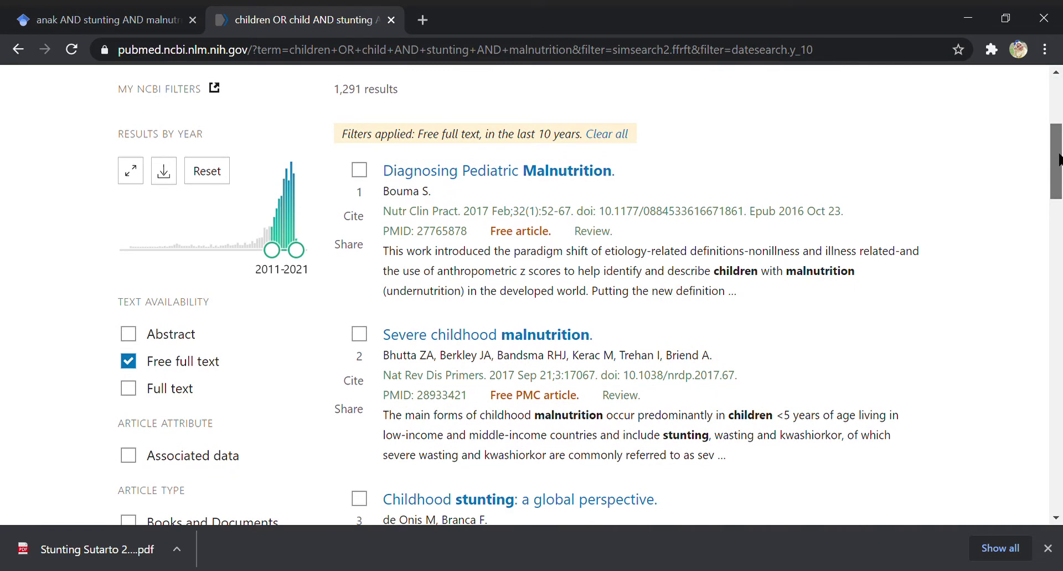
{"action": "left_click_drag", "start_coordinate": [1059, 161], "coordinate": [1058, 173]}
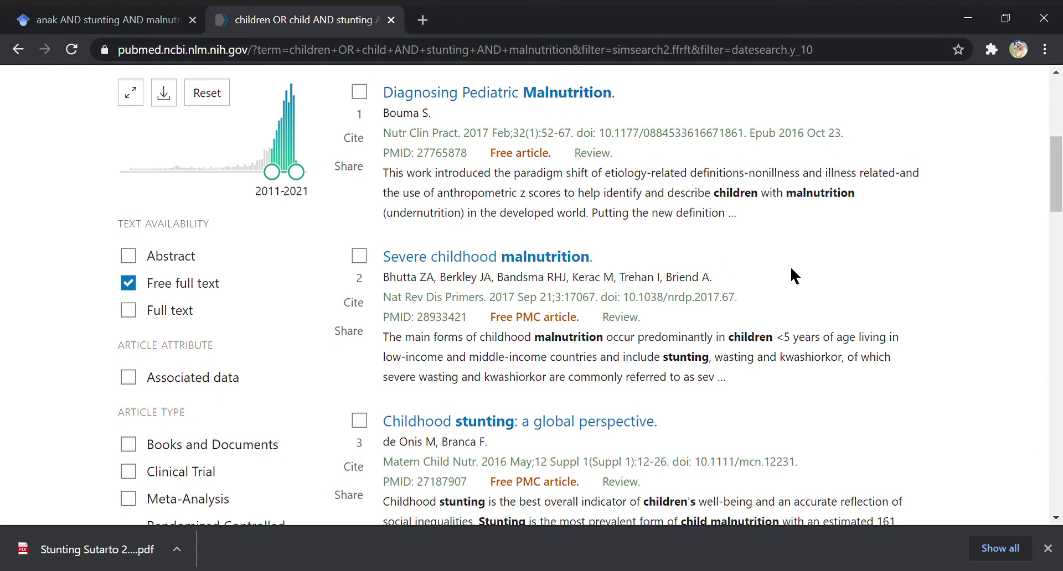
{"action": "left_click_drag", "start_coordinate": [1058, 188], "coordinate": [1057, 310]}
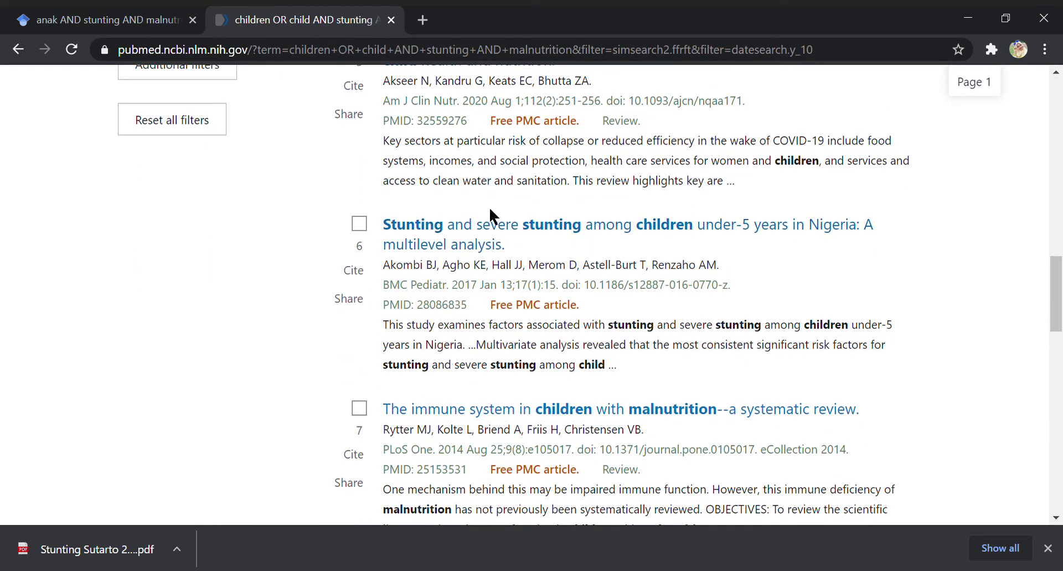
{"action": "left_click", "coordinate": [510, 229]}
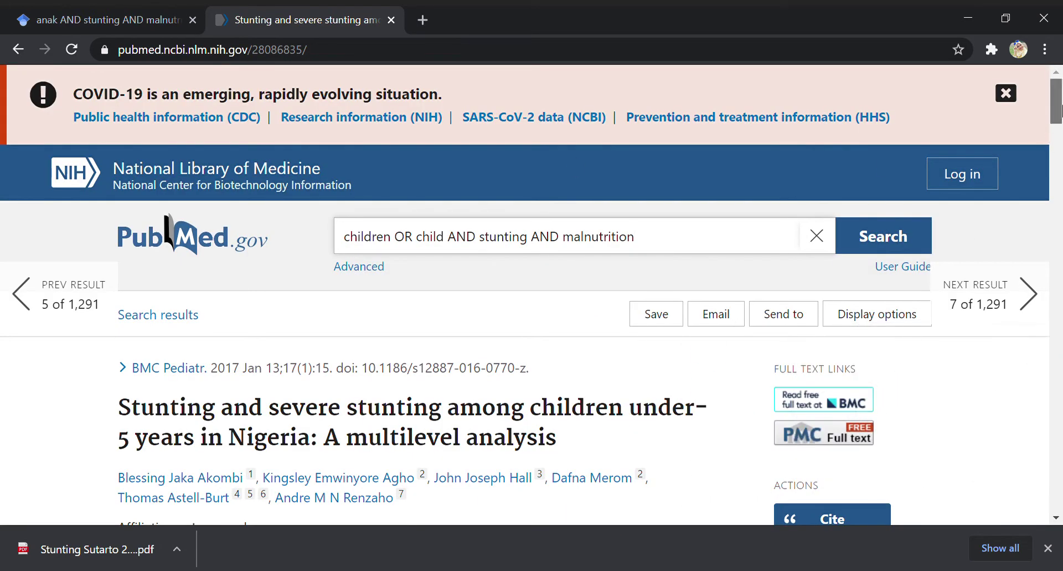
{"action": "scroll", "coordinate": [1059, 114], "scroll_direction": "down", "scroll_amount": 3}
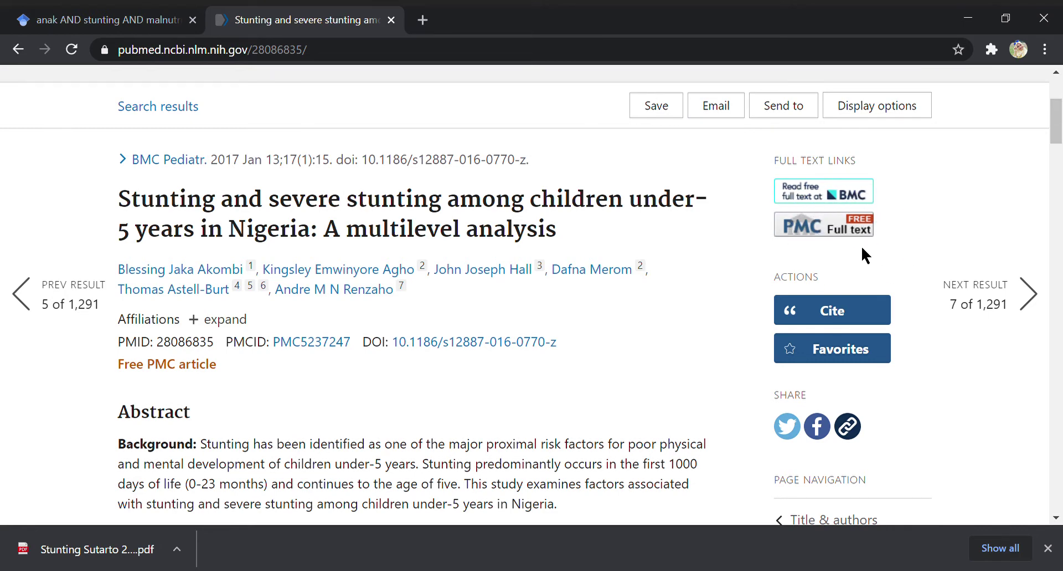
{"action": "left_click", "coordinate": [829, 227]}
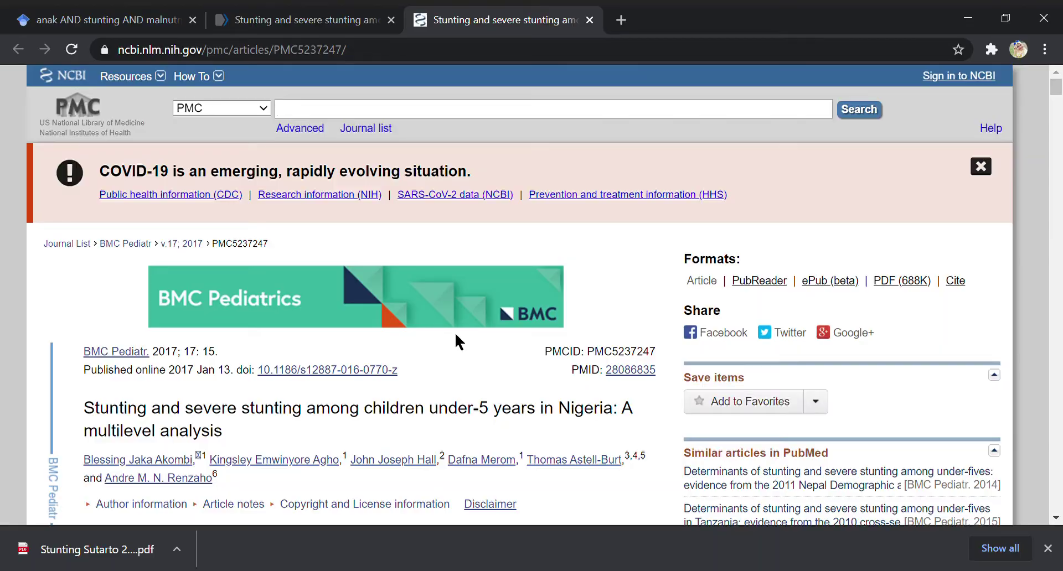
Open the PDF version of the Nigeria stunting article and download it under its default file name.
{"action": "mouse_move", "coordinate": [1056, 87]}
{"action": "left_mouse_down"}
{"action": "mouse_move", "coordinate": [1058, 184]}
{"action": "mouse_move", "coordinate": [1058, 94]}
{"action": "left_mouse_up"}
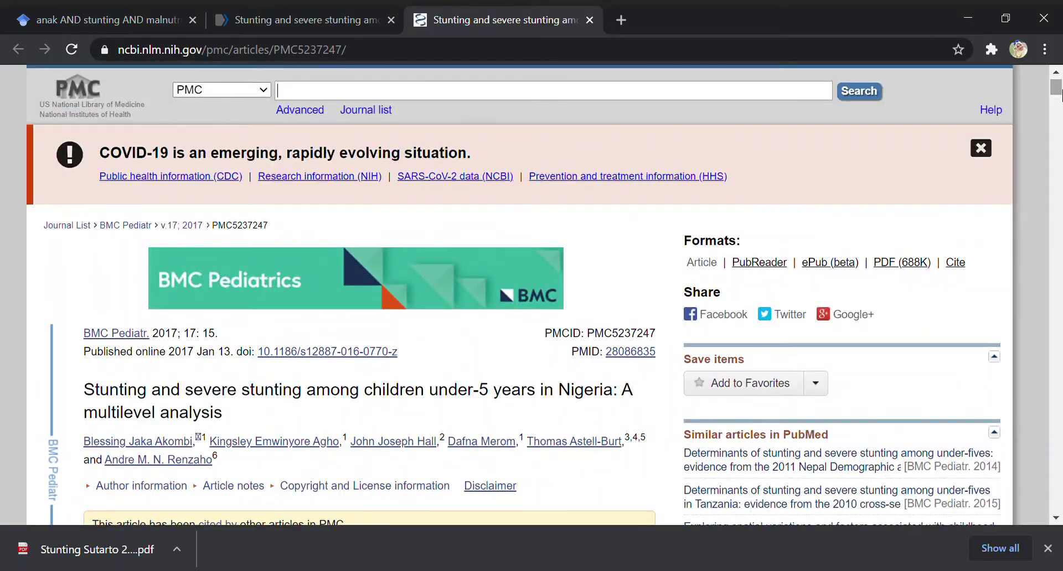
{"action": "left_click", "coordinate": [902, 264]}
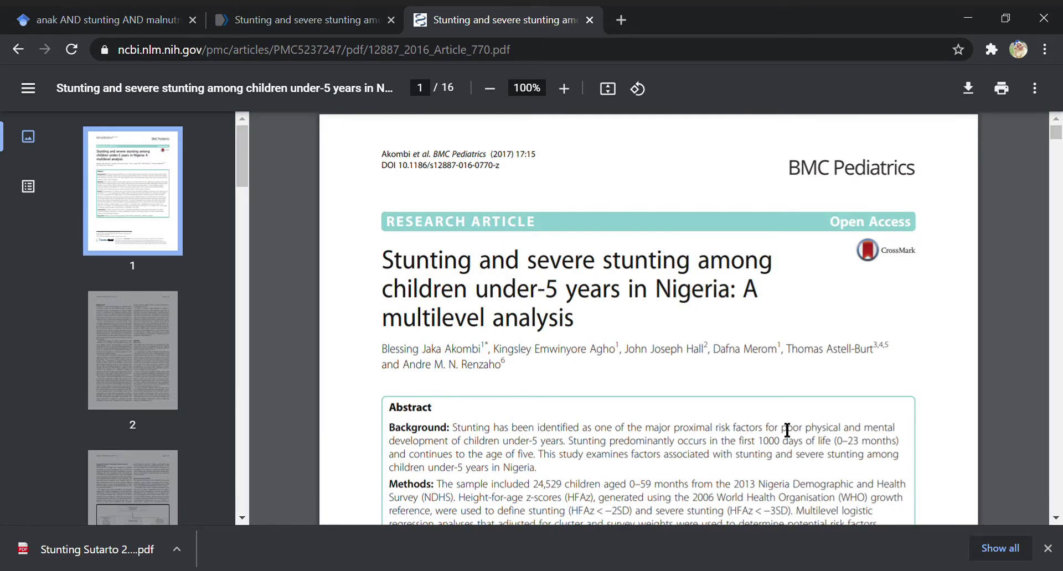
{"action": "left_click", "coordinate": [968, 90]}
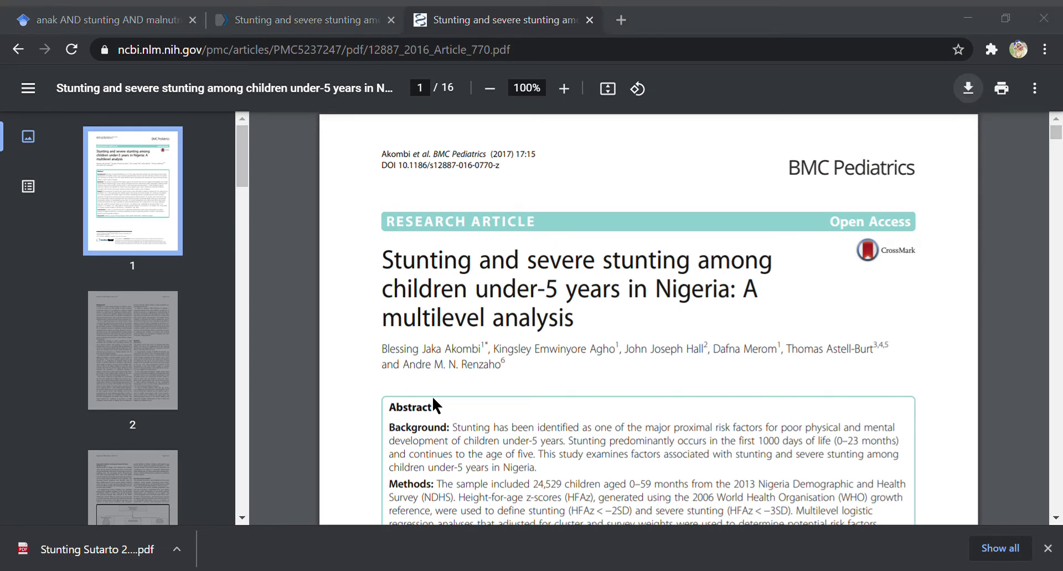
{"action": "key", "text": "Return"}
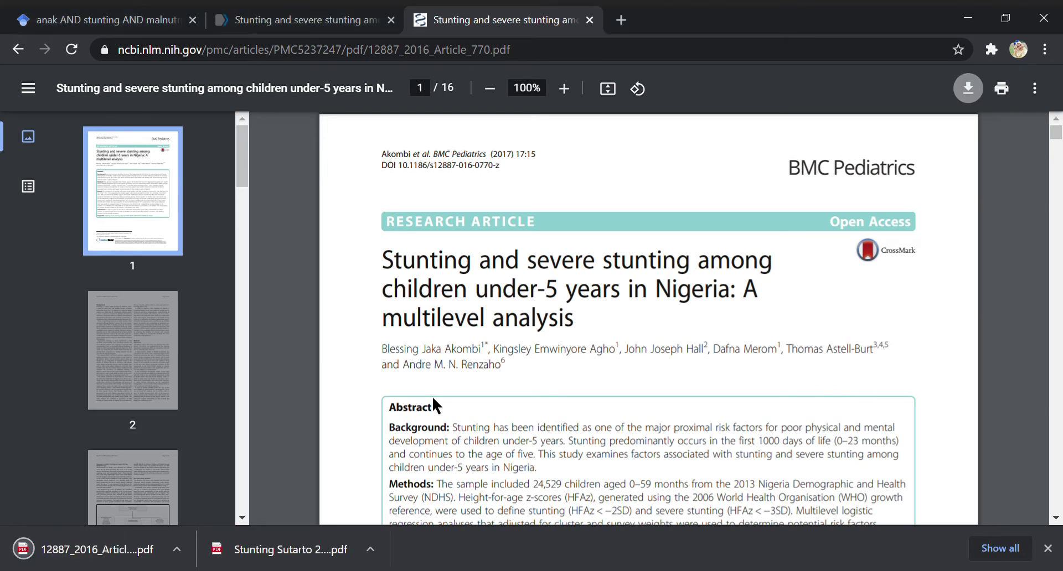
Return to the PubMed results list and restrict the article type to Systematic Review.
{"action": "left_click", "coordinate": [288, 15]}
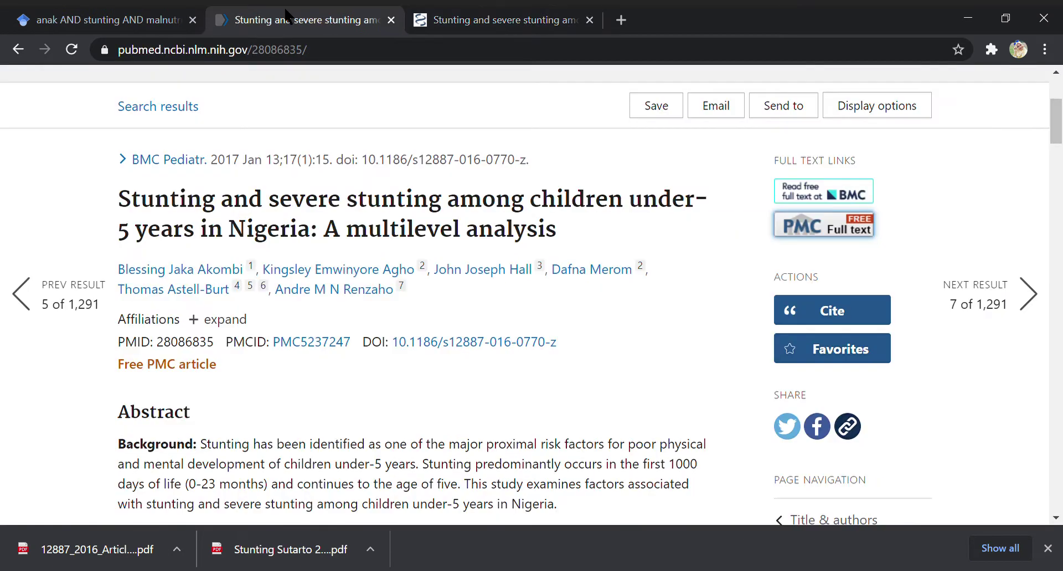
{"action": "left_click", "coordinate": [18, 51]}
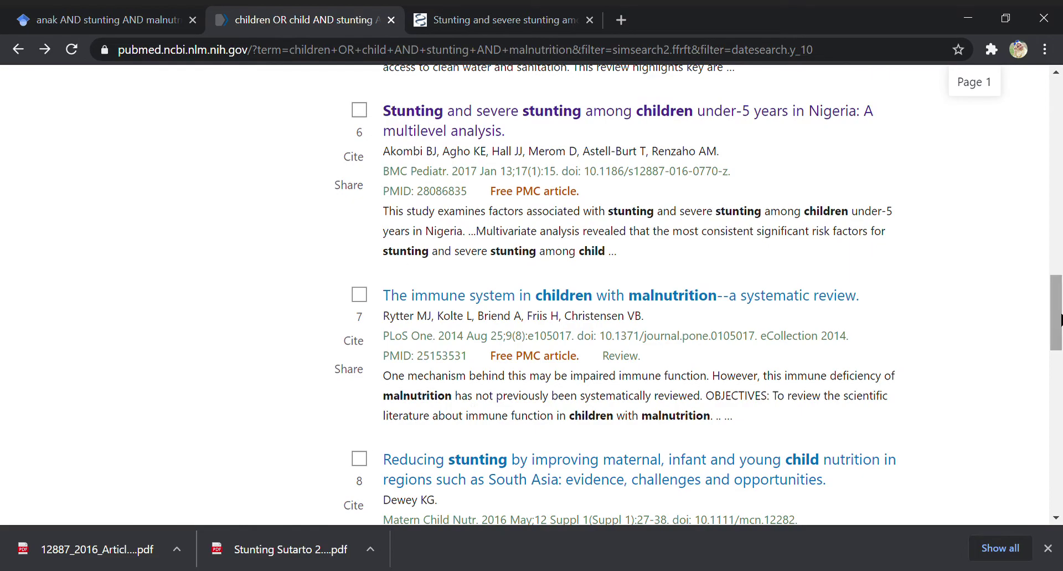
{"action": "left_click_drag", "start_coordinate": [1061, 307], "coordinate": [1053, 147]}
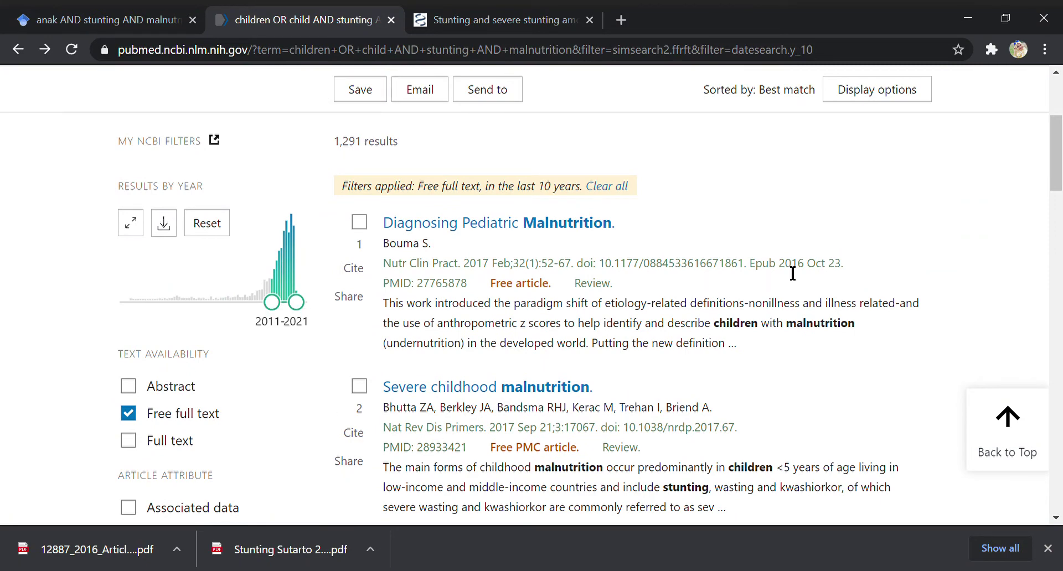
{"action": "left_click_drag", "start_coordinate": [1060, 155], "coordinate": [1058, 196]}
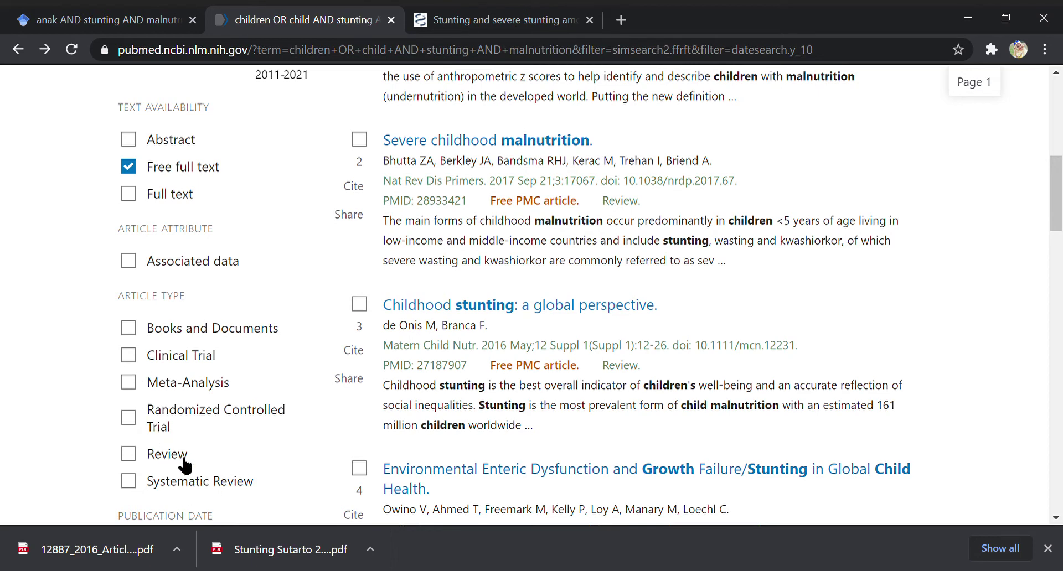
{"action": "left_click", "coordinate": [133, 482]}
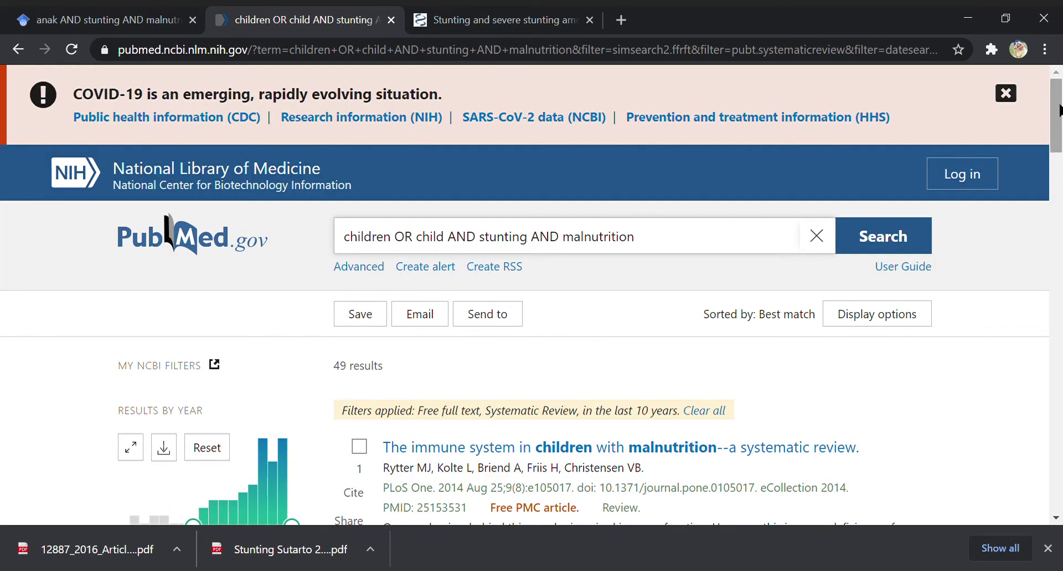
Open the first result, "The immune system in children with malnutrition--a systematic review", and its free PMC full text.
{"action": "left_click_drag", "start_coordinate": [1058, 110], "coordinate": [1058, 146]}
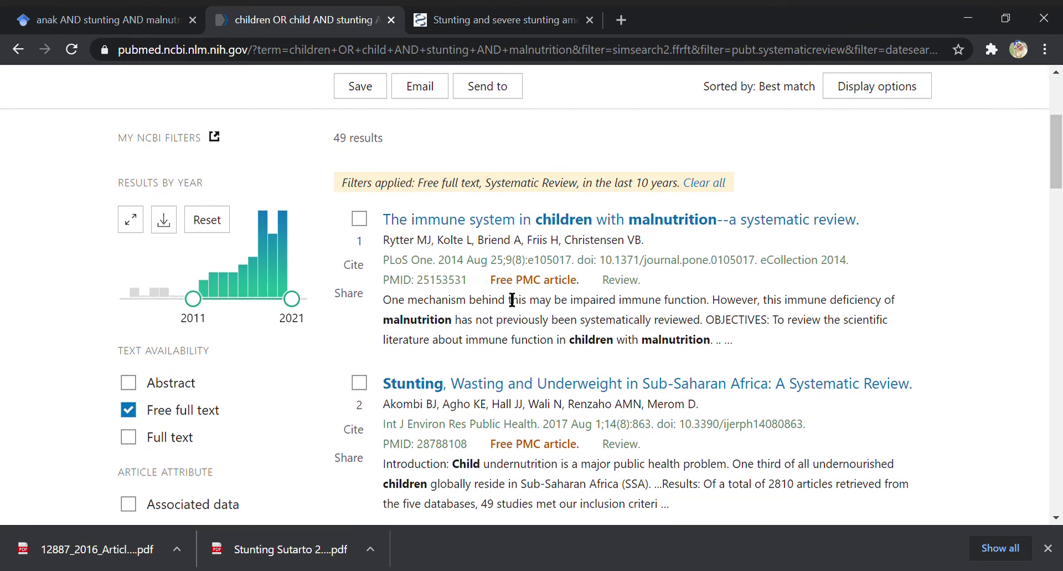
{"action": "left_click", "coordinate": [517, 227]}
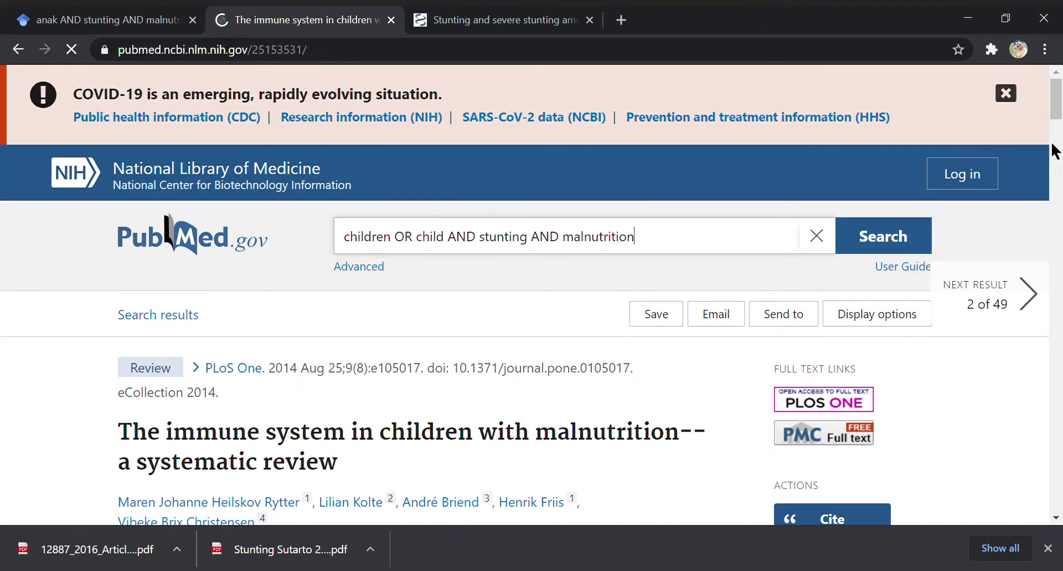
{"action": "left_click_drag", "start_coordinate": [1054, 133], "coordinate": [1060, 94]}
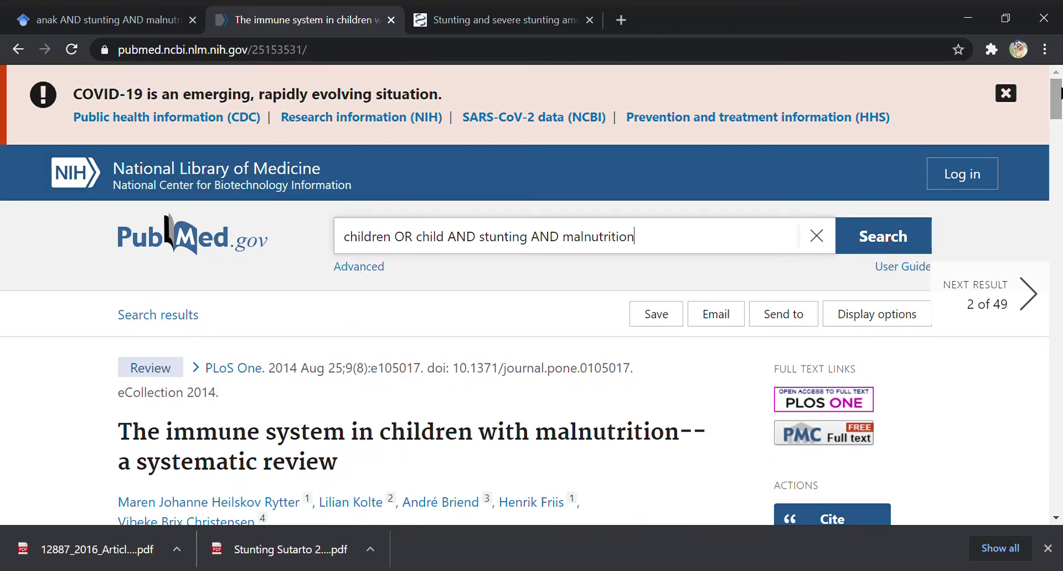
{"action": "left_click", "coordinate": [823, 446]}
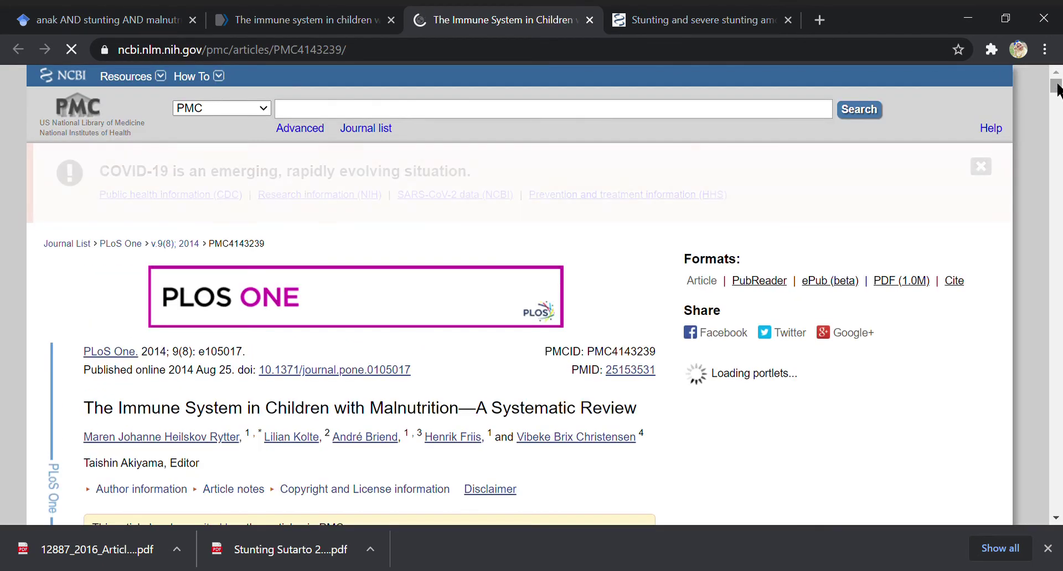
Open the PDF version of the immune system review and download it as pone.0105017.pdf.
{"action": "mouse_move", "coordinate": [1057, 89]}
{"action": "left_mouse_down"}
{"action": "mouse_move", "coordinate": [1058, 130]}
{"action": "mouse_move", "coordinate": [1058, 87]}
{"action": "left_mouse_up"}
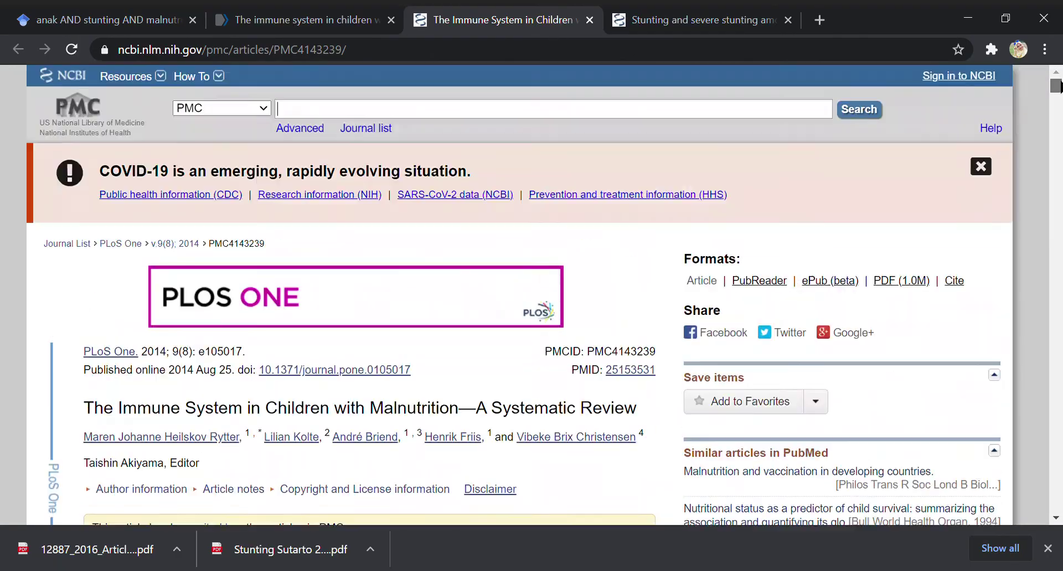
{"action": "left_click", "coordinate": [911, 285]}
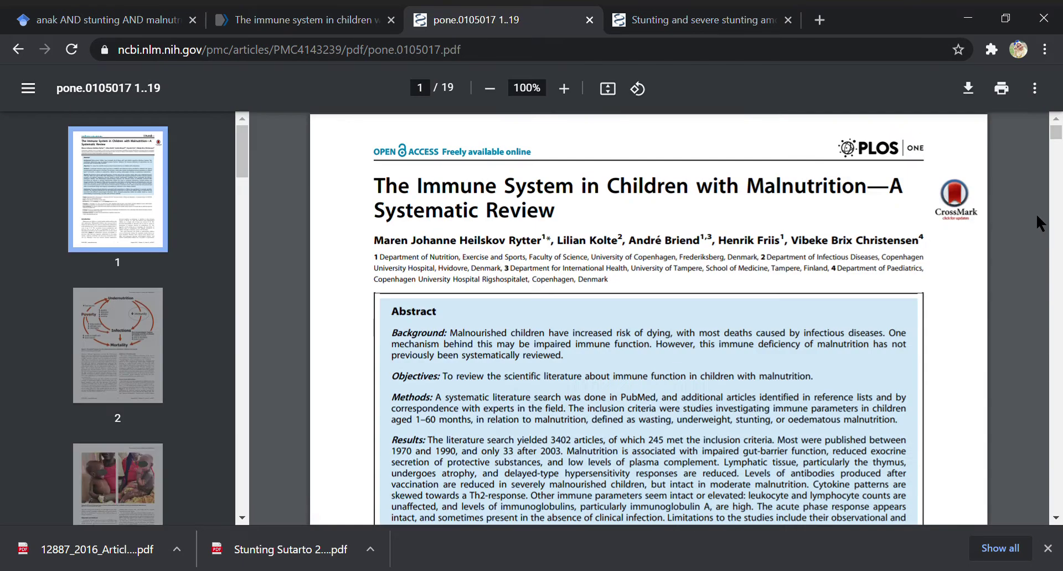
{"action": "mouse_move", "coordinate": [1058, 136]}
{"action": "left_mouse_down"}
{"action": "mouse_move", "coordinate": [1060, 328]}
{"action": "mouse_move", "coordinate": [1058, 133]}
{"action": "left_mouse_up"}
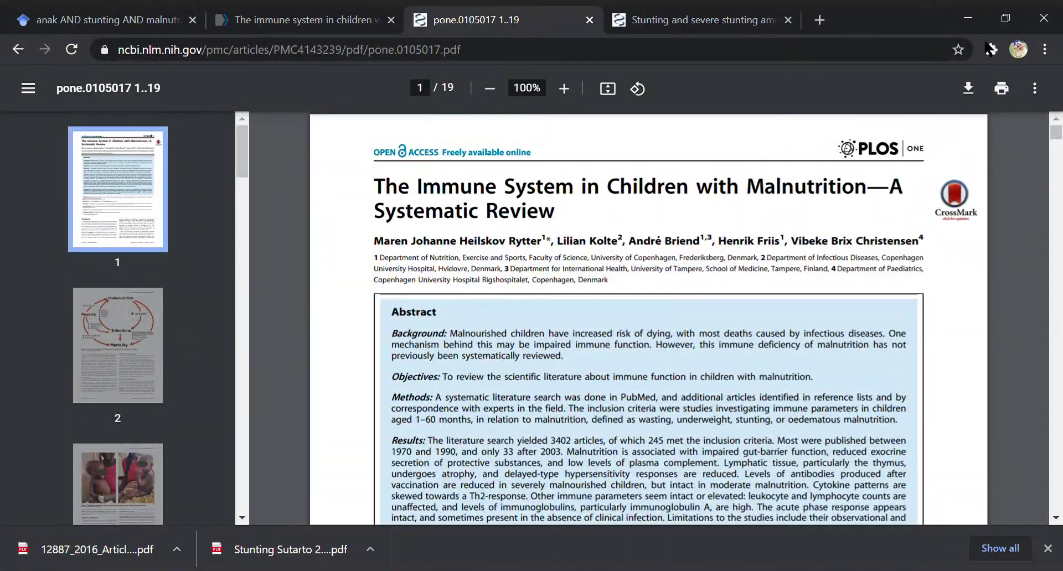
{"action": "left_click", "coordinate": [970, 88]}
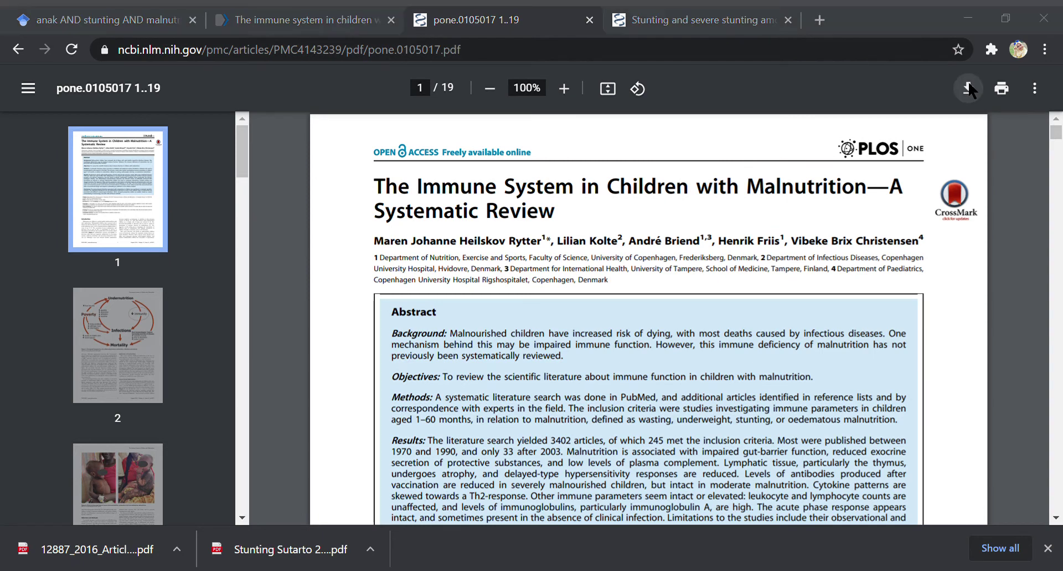
{"action": "key", "text": "Return"}
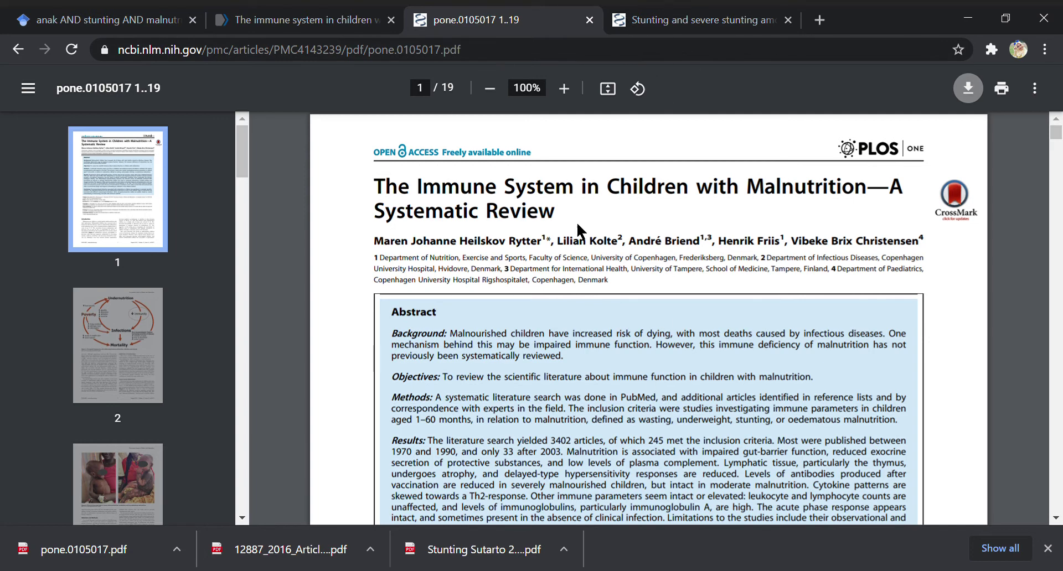
Search the web for science direct in a new tab and open the ScienceDirect.com home page.
{"action": "left_click", "coordinate": [819, 22]}
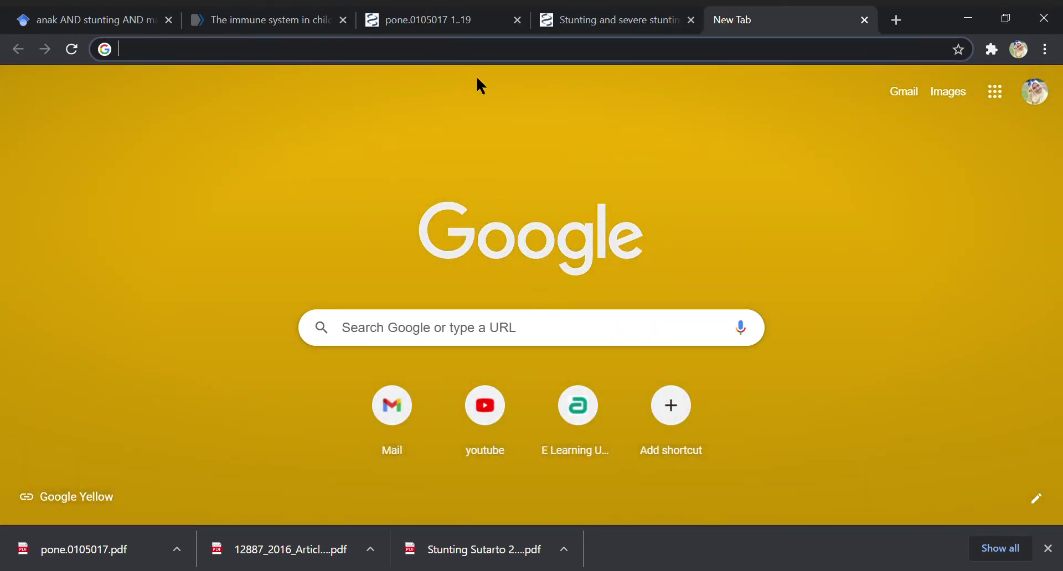
{"action": "type", "text": "sciece"}
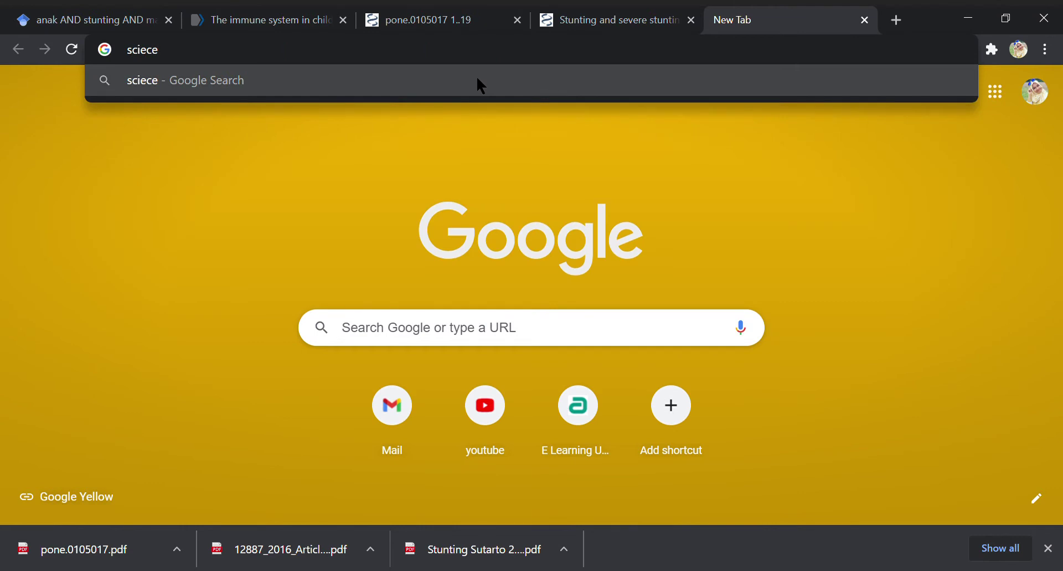
{"action": "key", "text": "BackSpace"}
{"action": "key", "text": "BackSpace"}
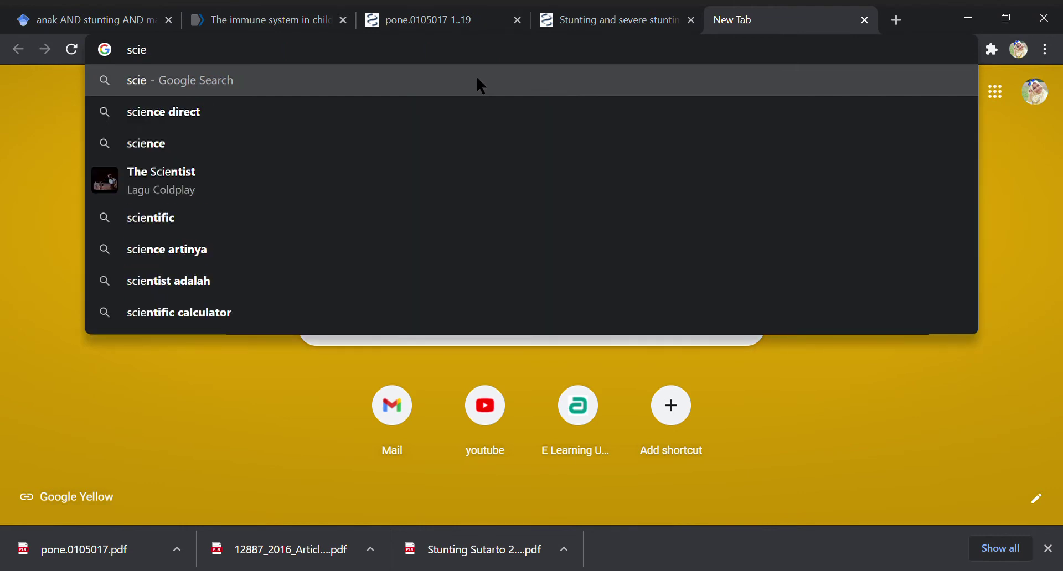
{"action": "left_click", "coordinate": [178, 114]}
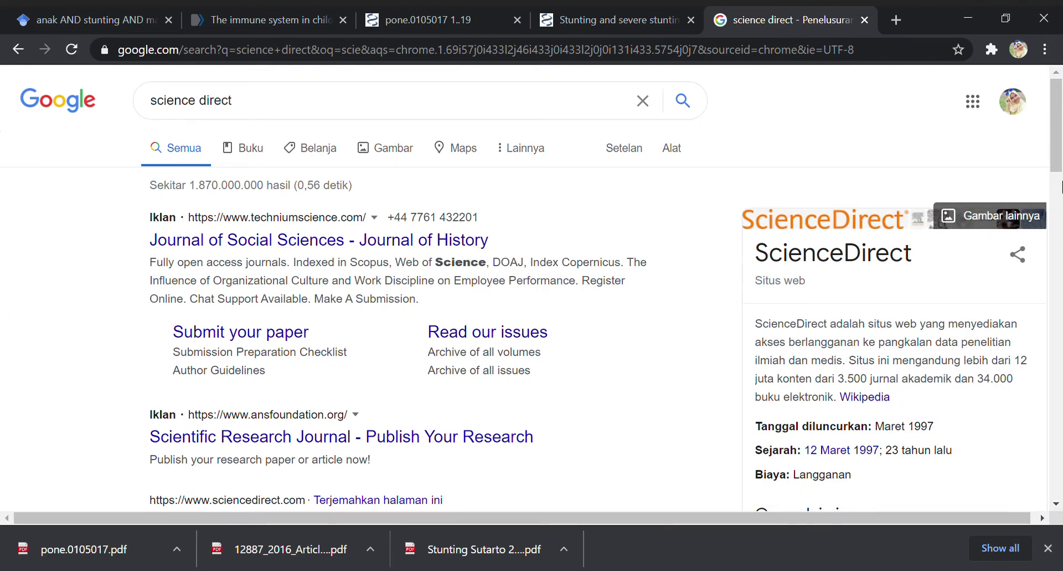
{"action": "left_click_drag", "start_coordinate": [1059, 116], "coordinate": [1059, 180]}
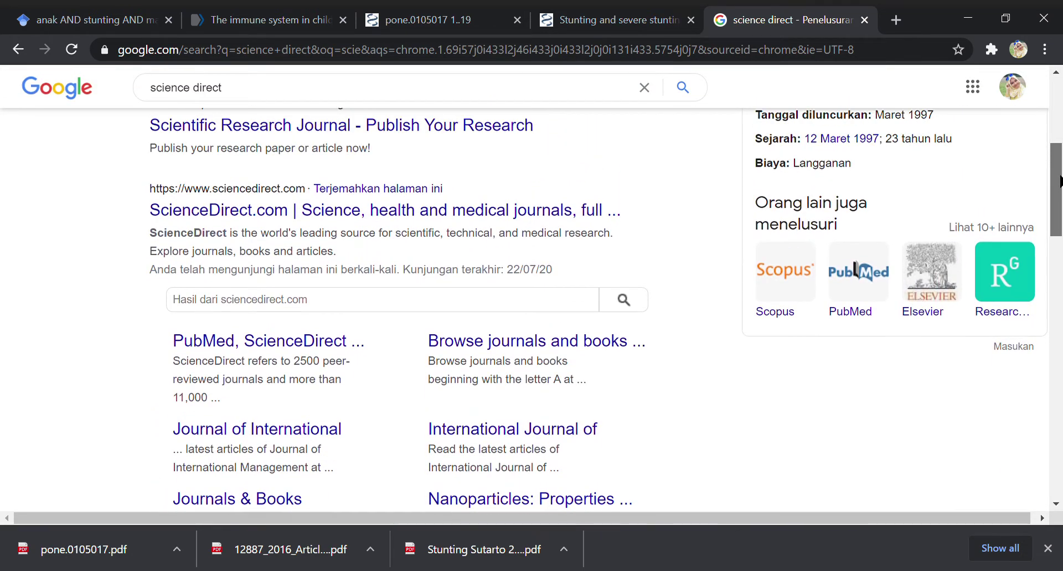
{"action": "left_click", "coordinate": [280, 219]}
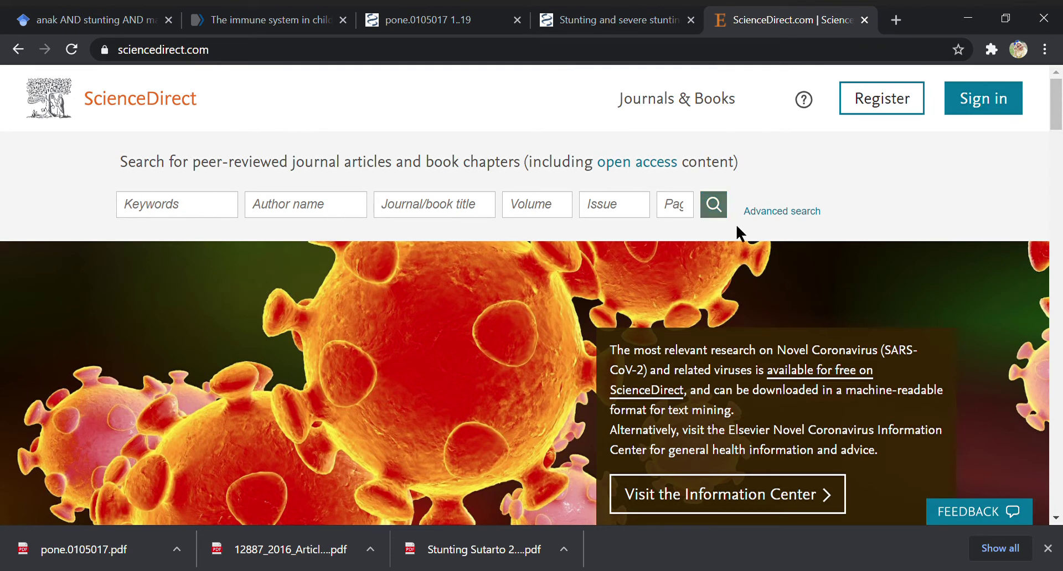
Run an advanced ScienceDirect search for articles with the terms "children AND stunting AND malnutrition".
{"action": "left_click", "coordinate": [783, 213]}
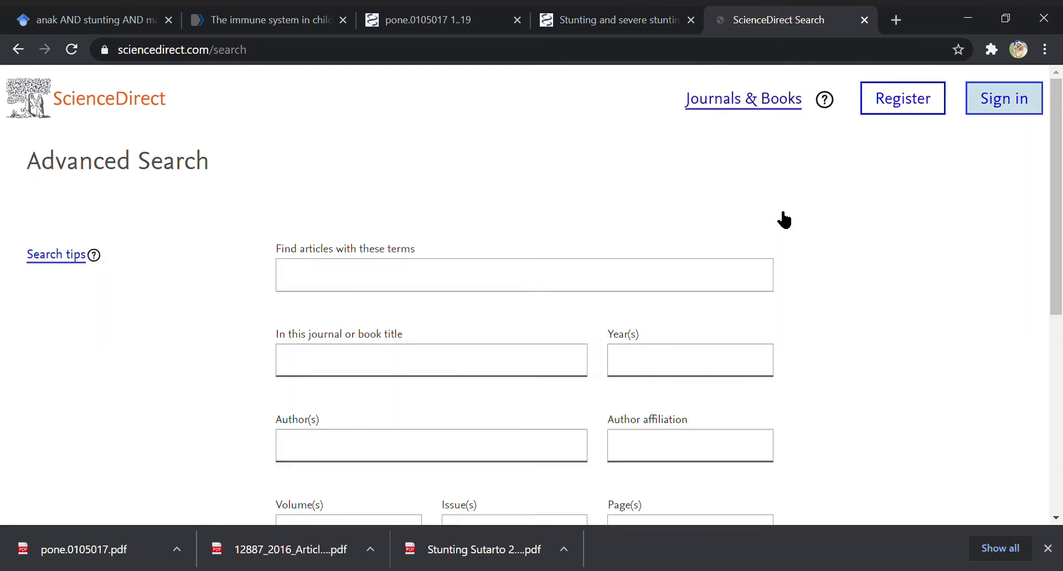
{"action": "left_click", "coordinate": [349, 292]}
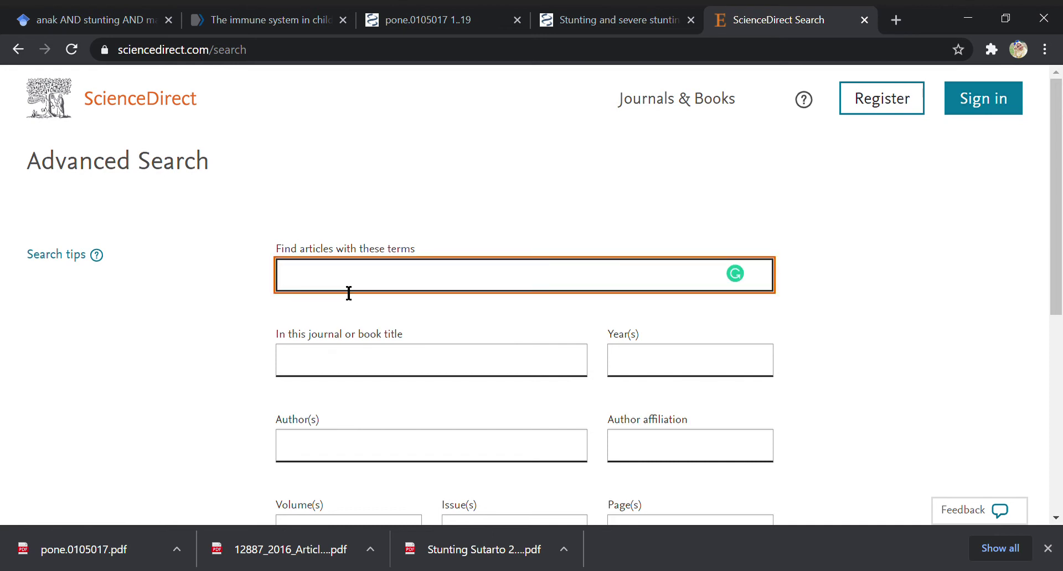
{"action": "type", "text": "children AND stunting"}
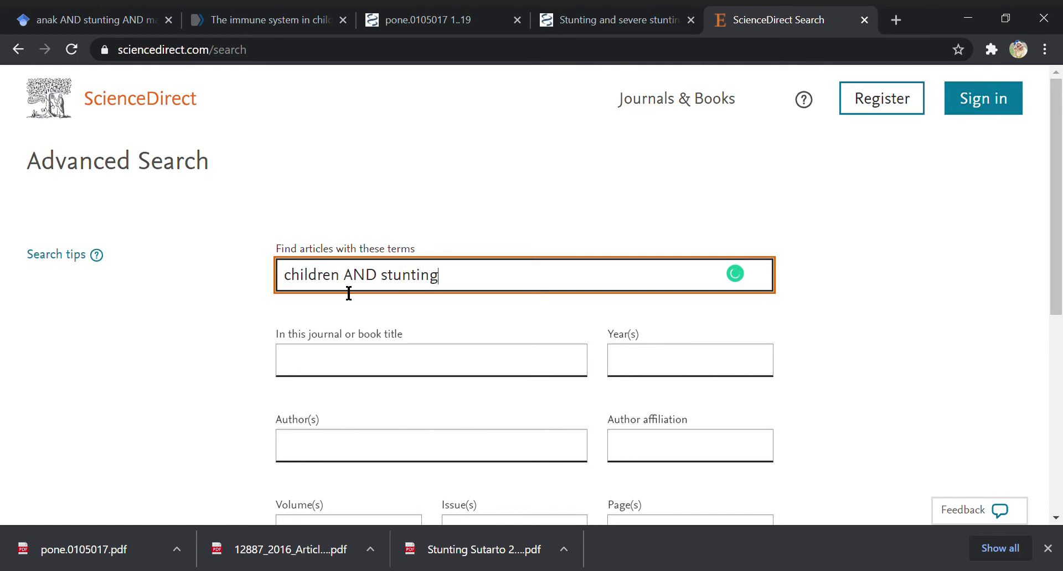
{"action": "type", "text": " AND malnutr"}
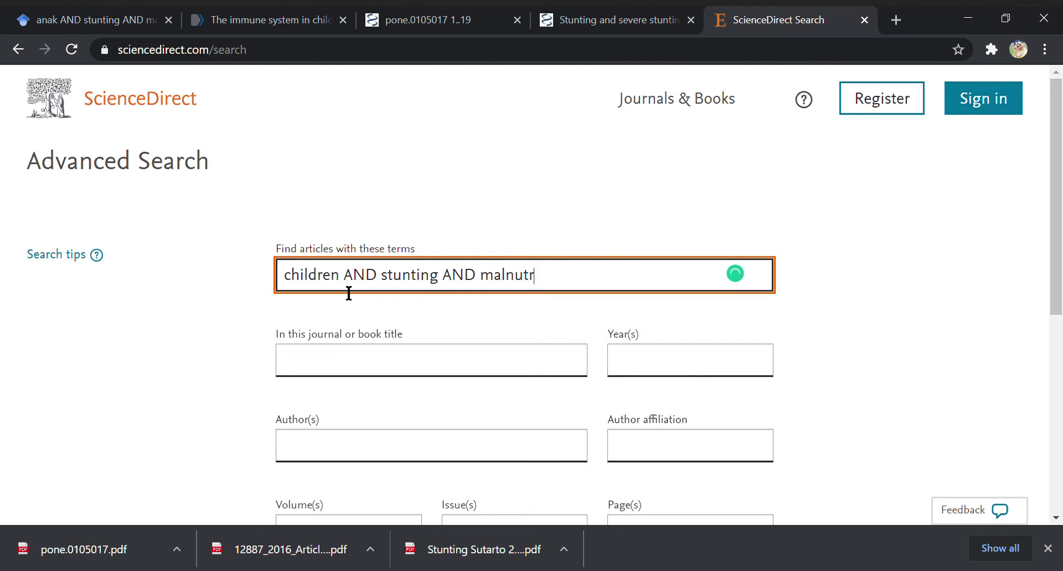
{"action": "type", "text": "ition"}
{"action": "left_click_drag", "start_coordinate": [1058, 138], "coordinate": [1060, 219]}
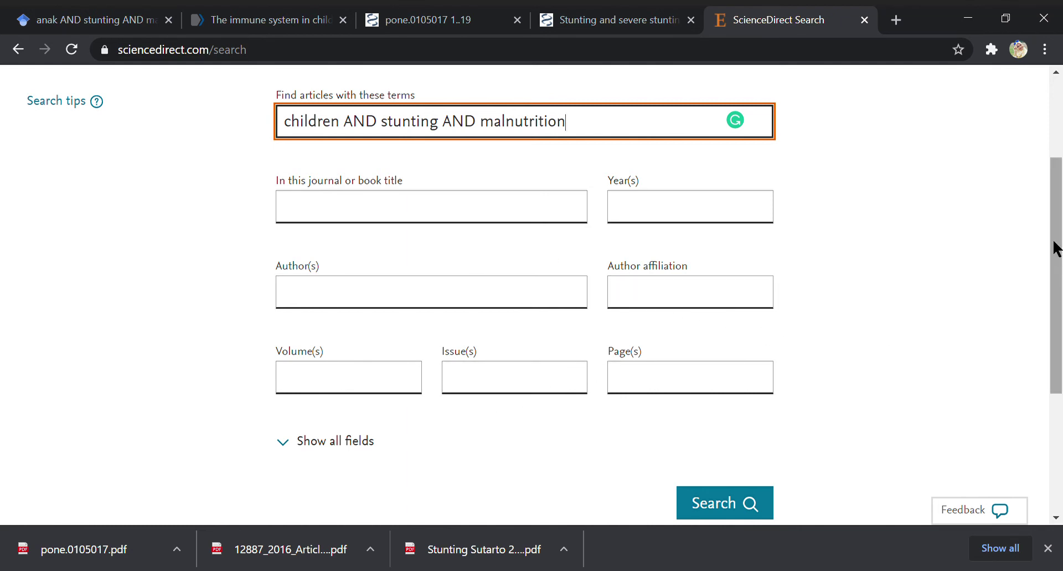
{"action": "left_click_drag", "start_coordinate": [1055, 247], "coordinate": [1060, 227]}
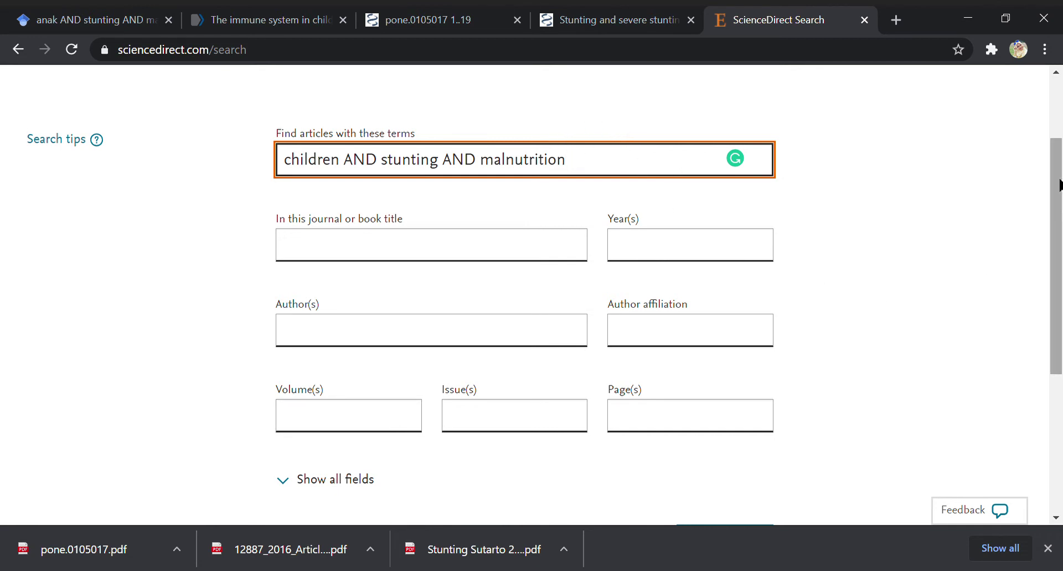
{"action": "scroll", "coordinate": [1058, 186], "scroll_direction": "down", "scroll_amount": 2}
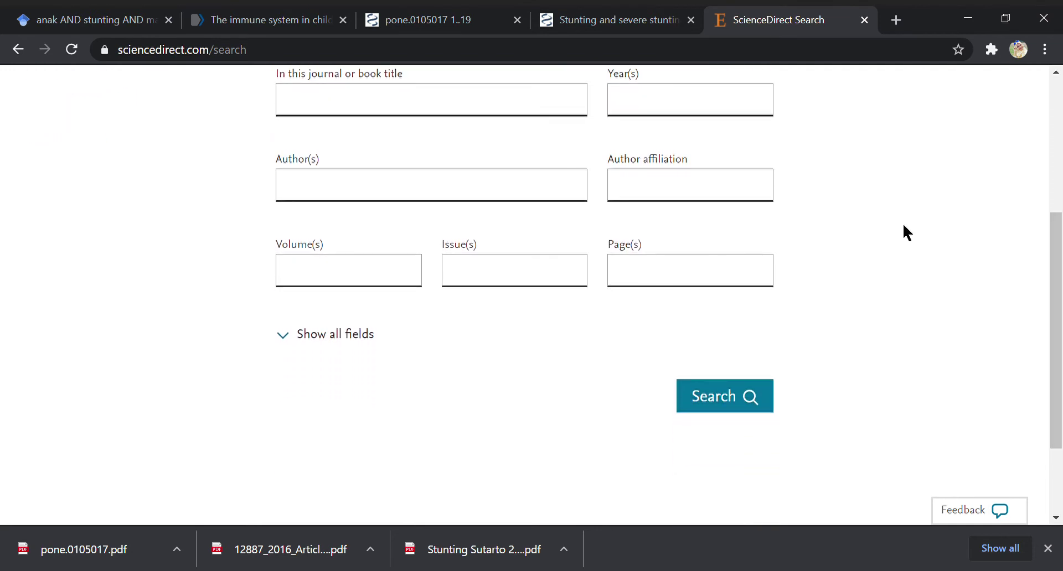
{"action": "left_click", "coordinate": [724, 397]}
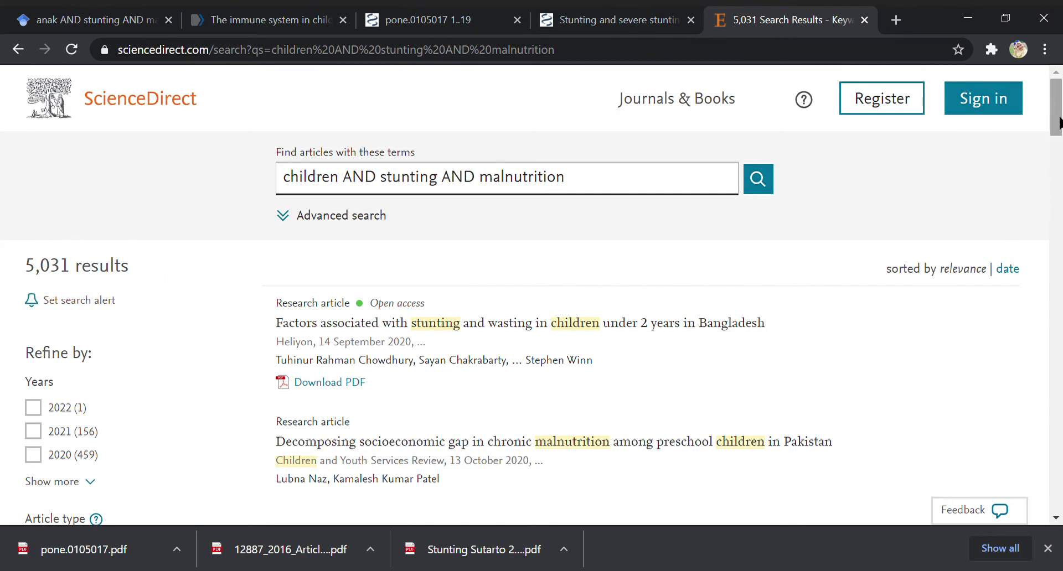
Expand the list of publication years and restrict the search results to 2020.
{"action": "left_click_drag", "start_coordinate": [1059, 117], "coordinate": [1059, 145]}
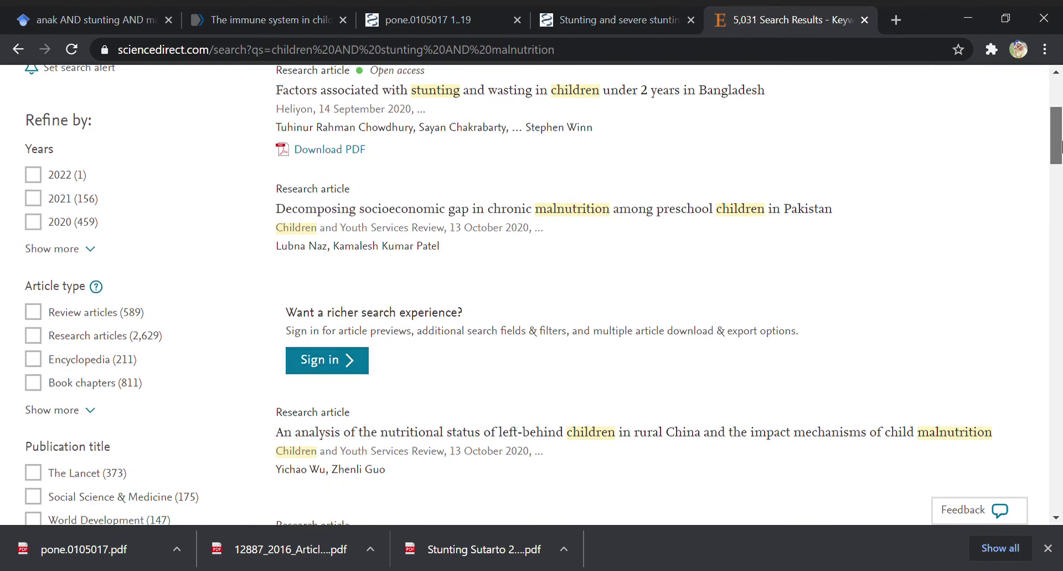
{"action": "left_click", "coordinate": [91, 251]}
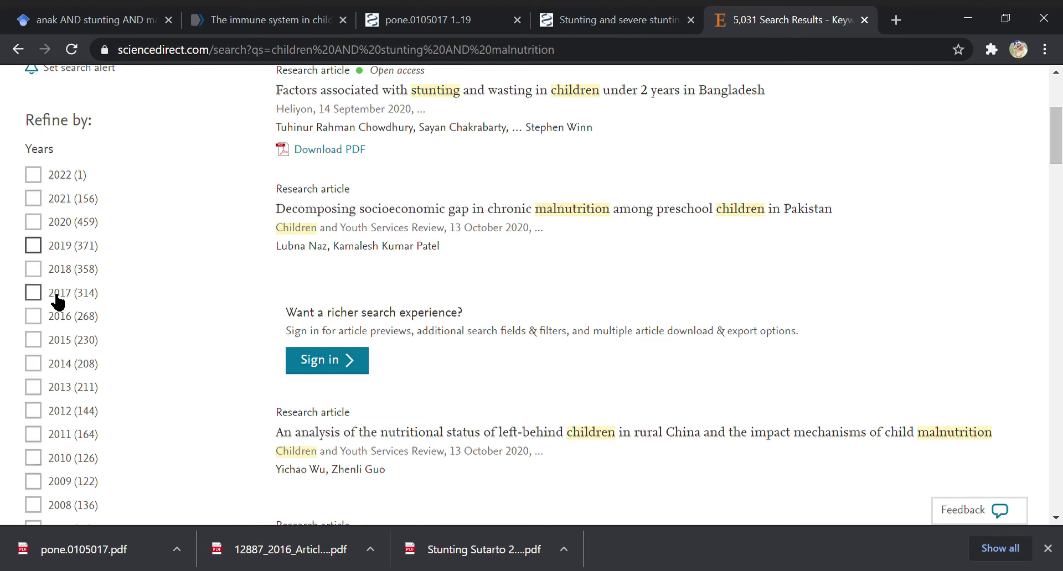
{"action": "left_click", "coordinate": [32, 223]}
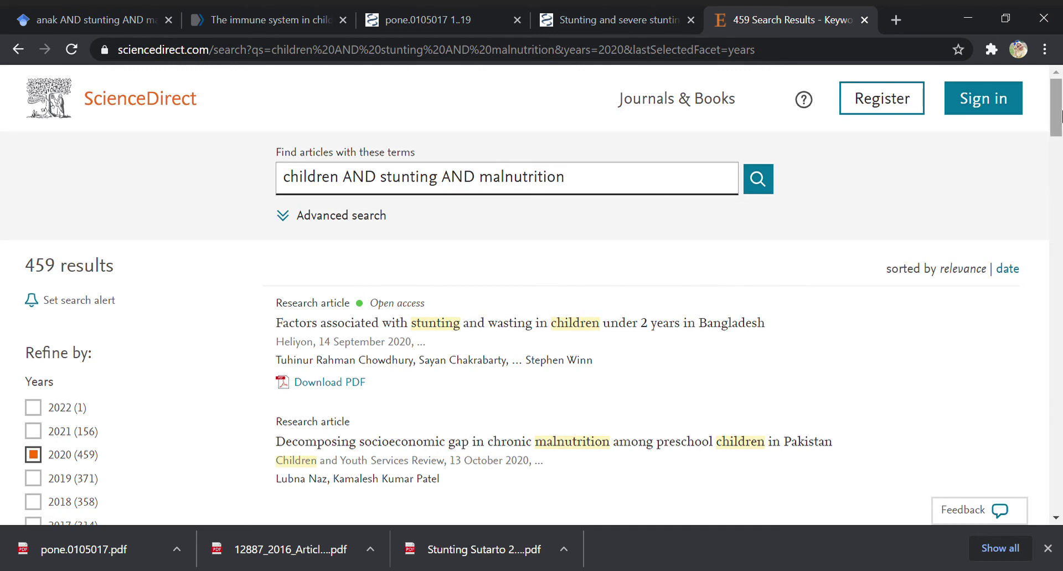
Expand the article types and restrict the search results to Review articles.
{"action": "left_click_drag", "start_coordinate": [1061, 116], "coordinate": [1061, 230]}
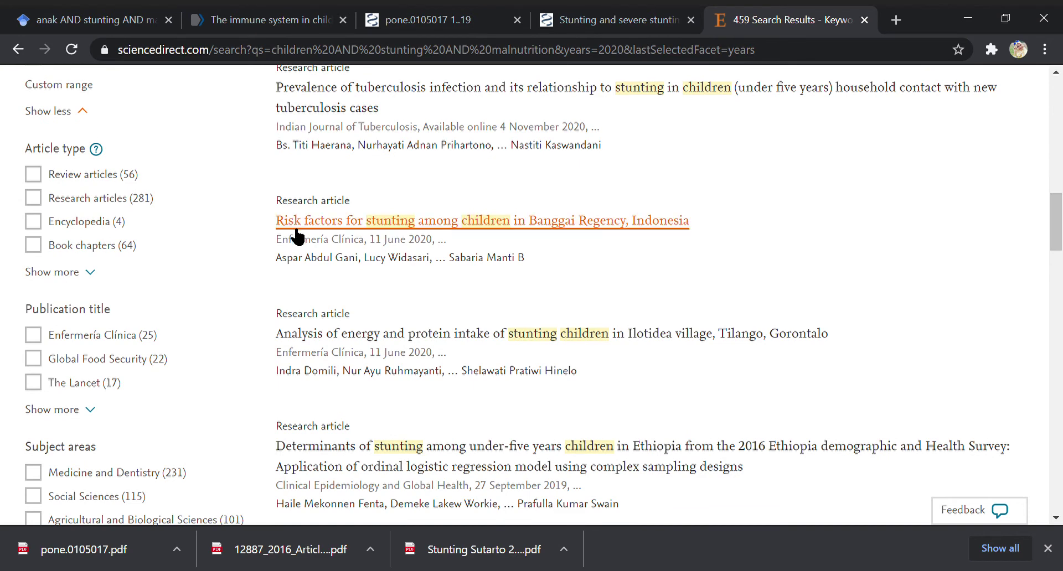
{"action": "left_click", "coordinate": [93, 276]}
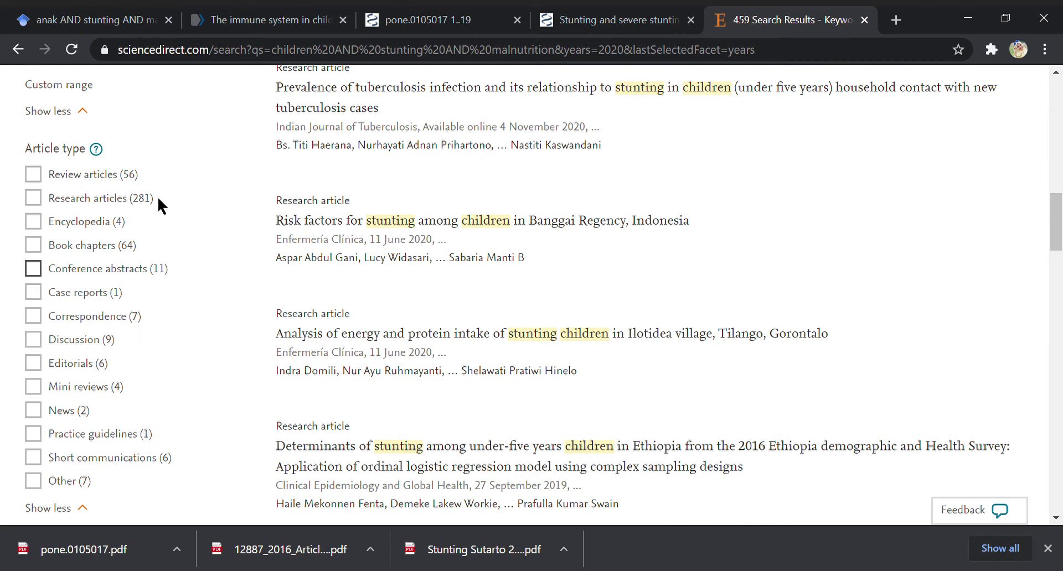
{"action": "left_click", "coordinate": [34, 175]}
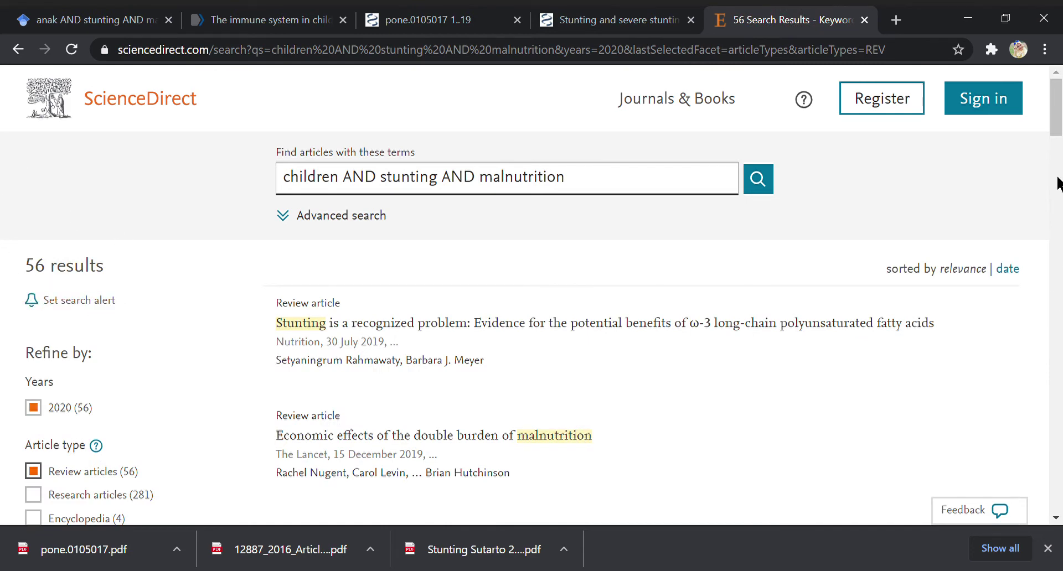
Expand the subject areas and restrict the search results to Nursing and Health Professions.
{"action": "scroll", "coordinate": [1058, 182], "scroll_direction": "down", "scroll_amount": 10}
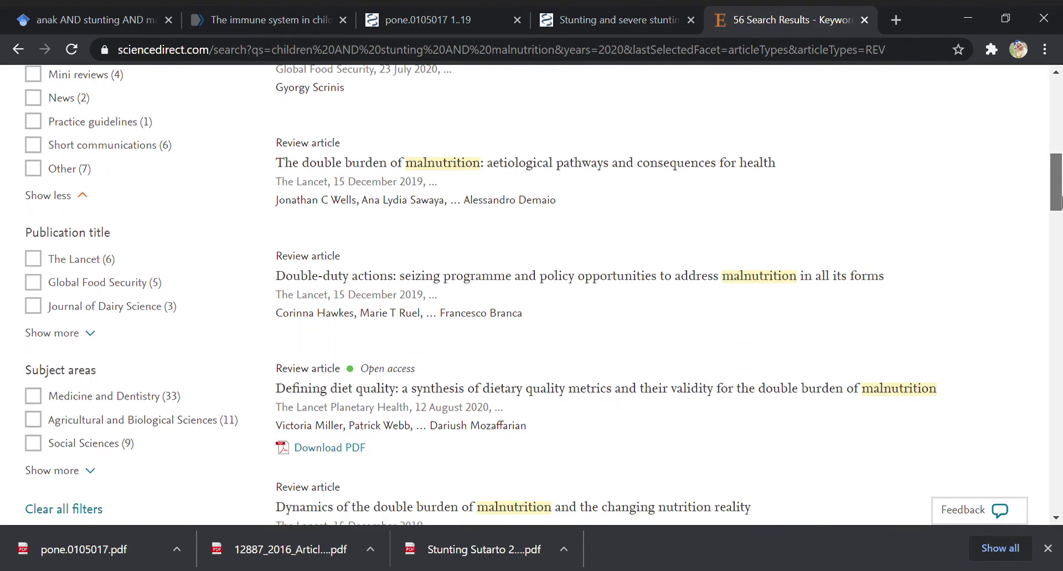
{"action": "left_click_drag", "start_coordinate": [1060, 202], "coordinate": [1059, 209]}
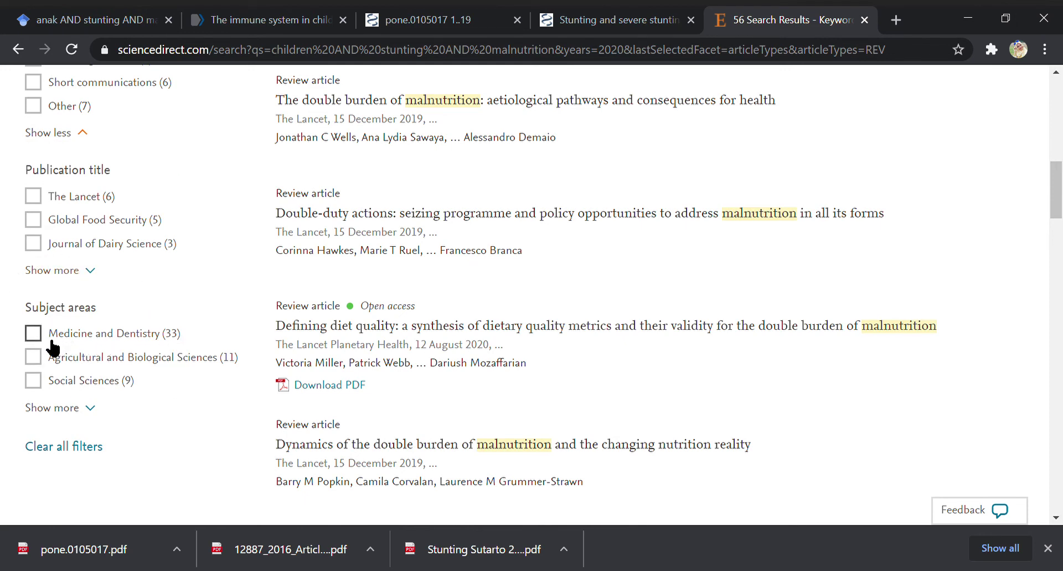
{"action": "left_click", "coordinate": [91, 409]}
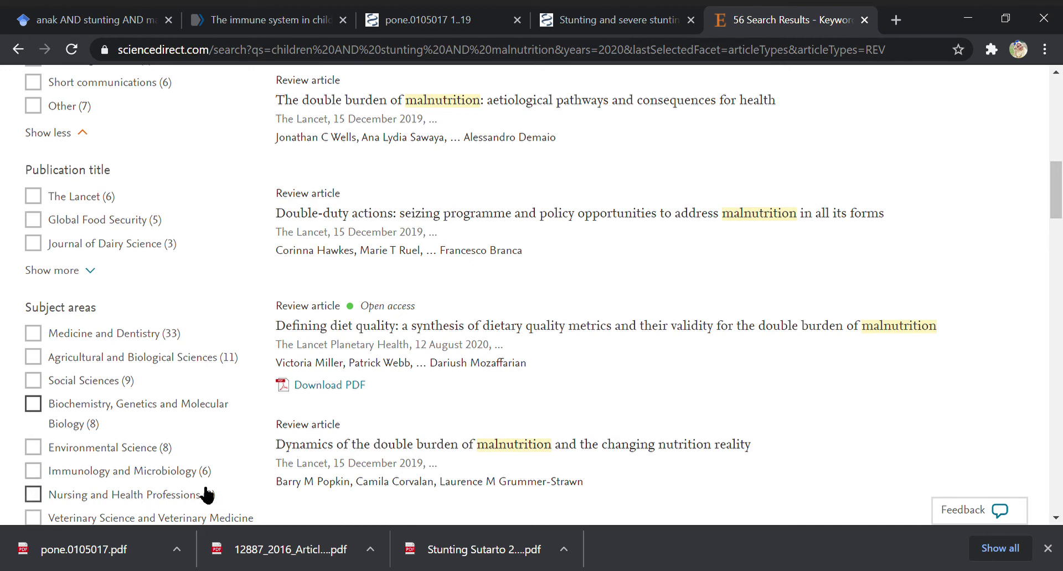
{"action": "left_click", "coordinate": [35, 494]}
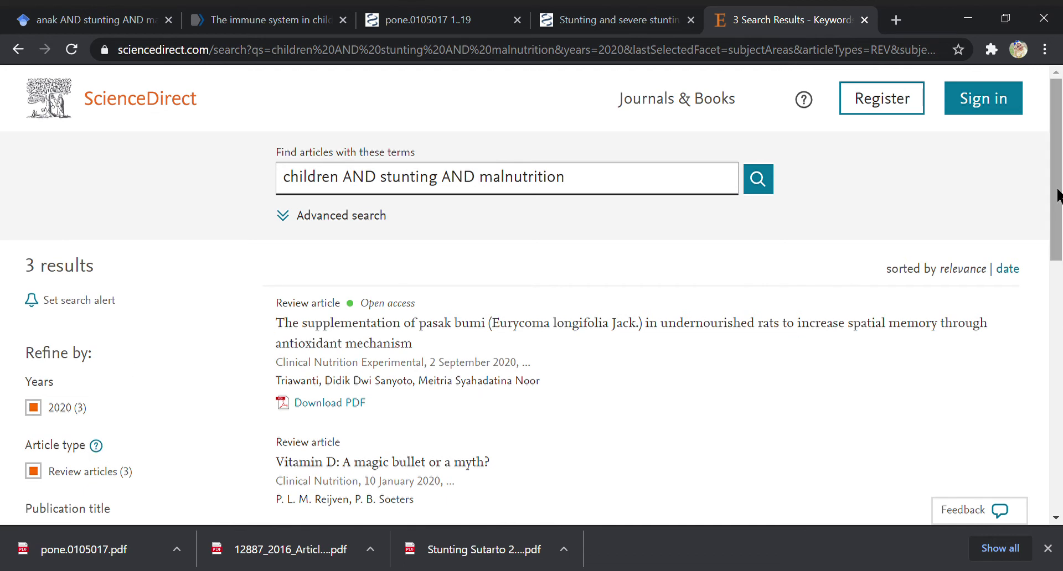
Remove the 2020 year filter from the search results.
{"action": "left_click_drag", "start_coordinate": [1060, 156], "coordinate": [1060, 303]}
{"action": "scroll", "coordinate": [184, 277], "scroll_direction": "up", "scroll_amount": 2}
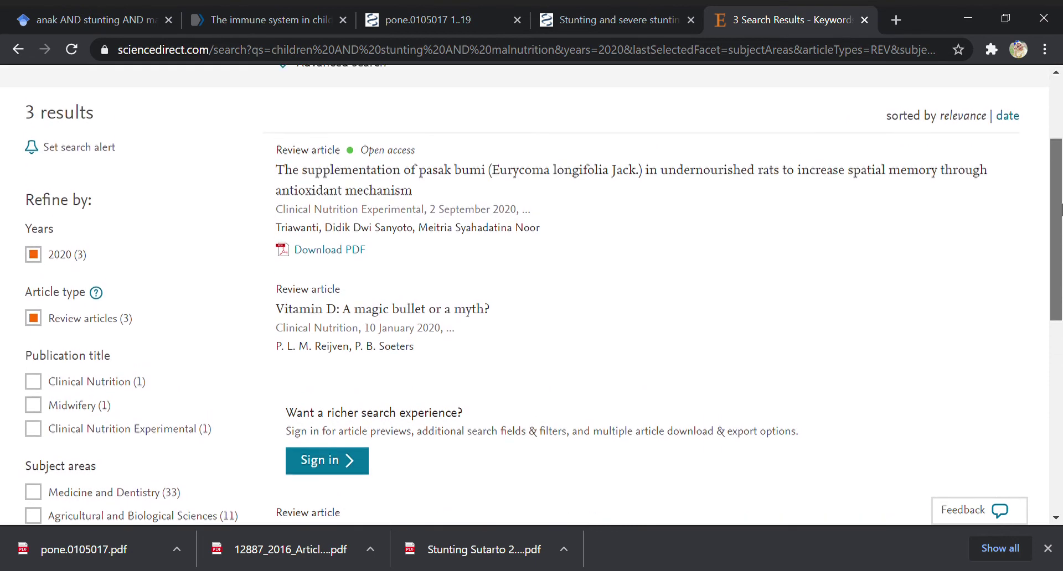
{"action": "left_click", "coordinate": [60, 258]}
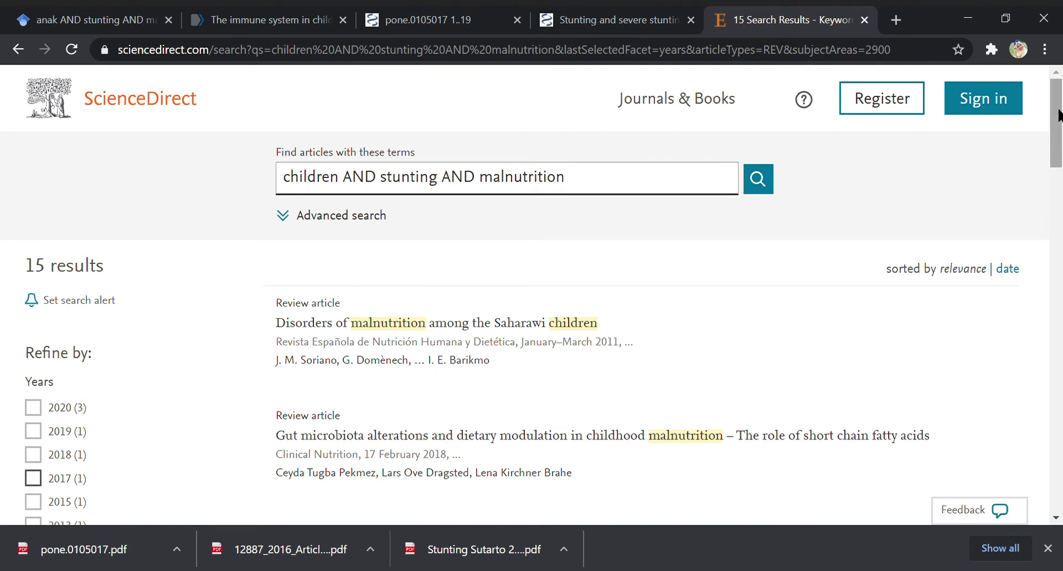
Open the review article "Disorders of malnutrition among the Saharawi children" and look through its page.
{"action": "mouse_move", "coordinate": [1055, 109]}
{"action": "left_mouse_down"}
{"action": "mouse_move", "coordinate": [1061, 176]}
{"action": "mouse_move", "coordinate": [1059, 126]}
{"action": "left_mouse_up"}
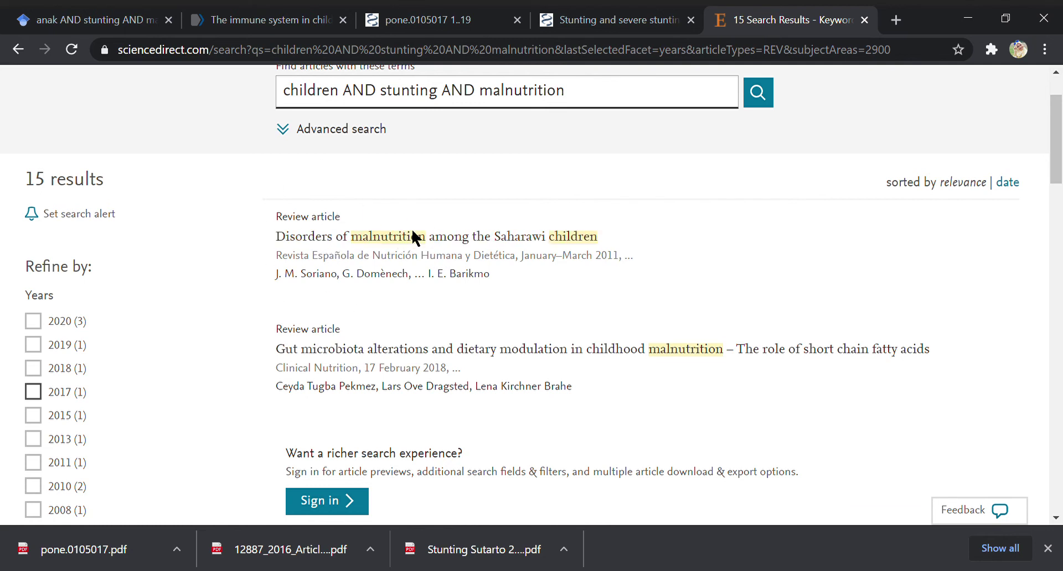
{"action": "left_click", "coordinate": [425, 237]}
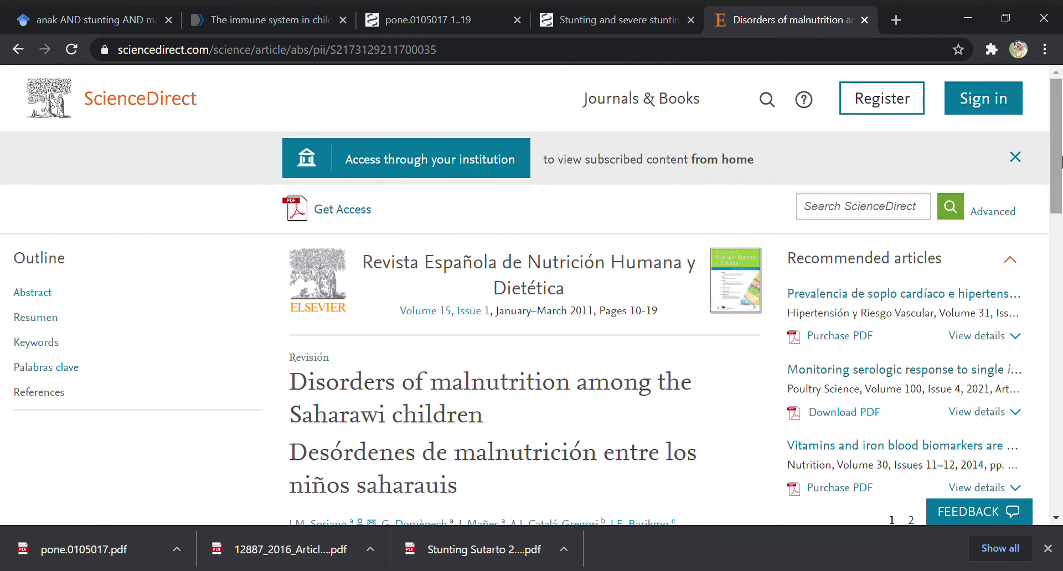
{"action": "left_click_drag", "start_coordinate": [1056, 112], "coordinate": [1060, 451]}
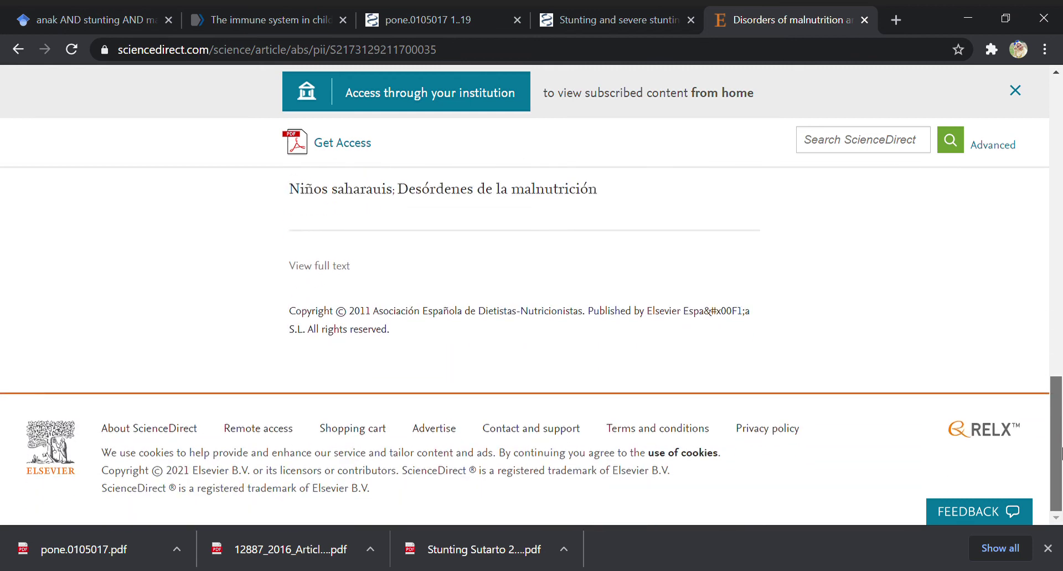
{"action": "left_click_drag", "start_coordinate": [1061, 410], "coordinate": [1061, 108]}
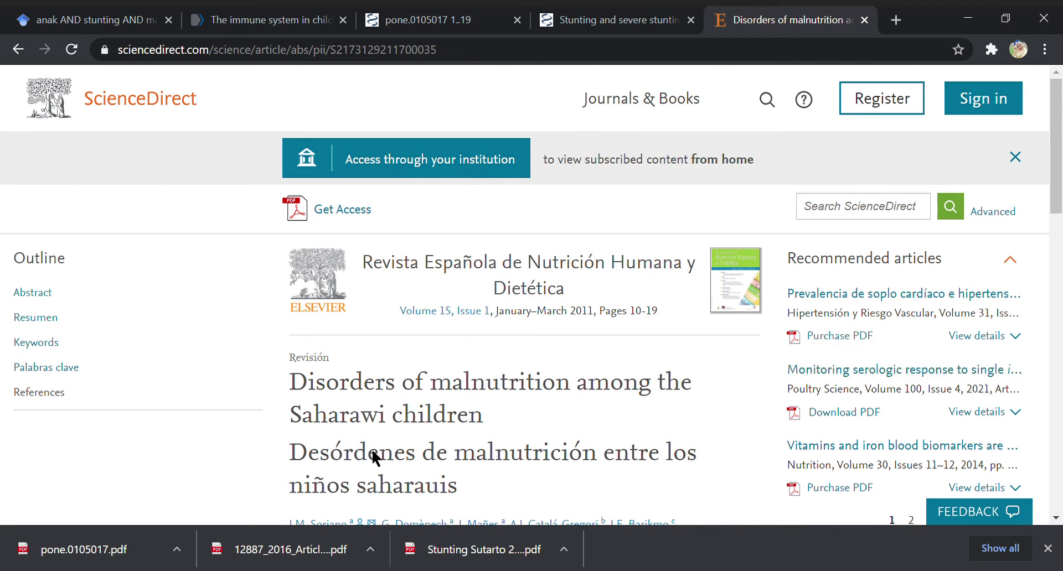
Check the access options and abstract page of the Saharawi children article, then return to the search results.
{"action": "left_click", "coordinate": [353, 217]}
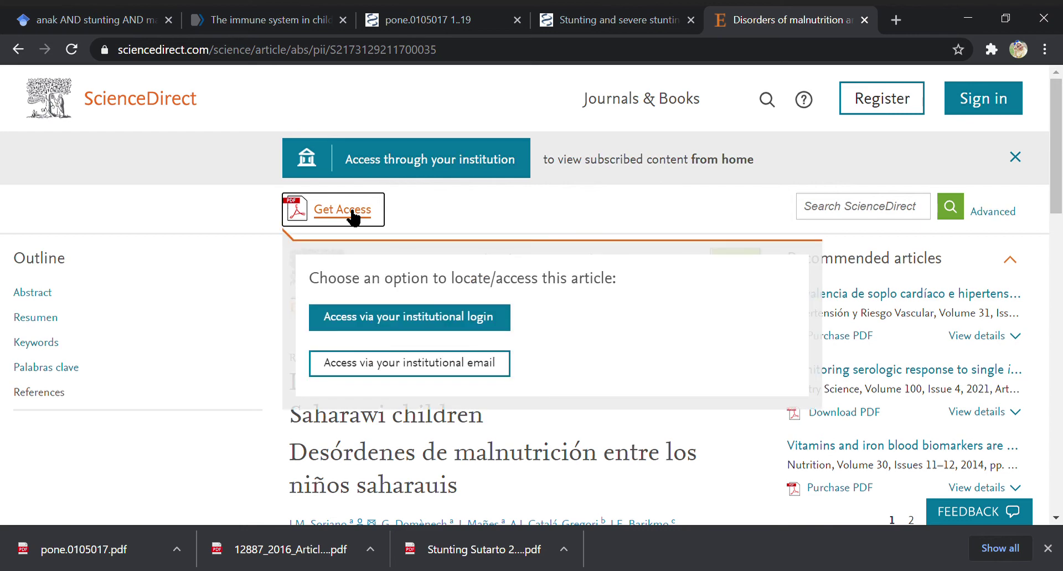
{"action": "left_click", "coordinate": [496, 213]}
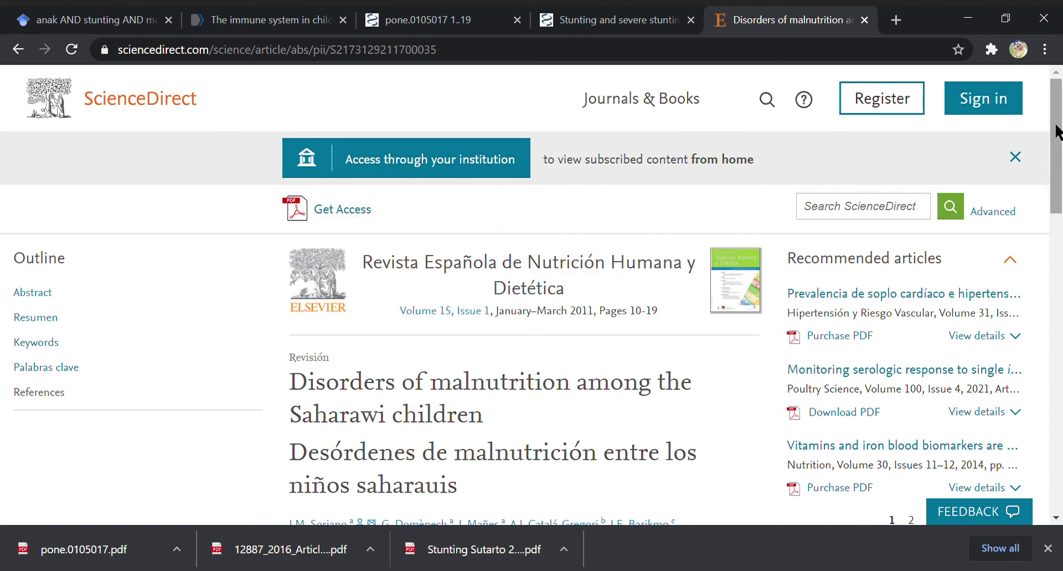
{"action": "left_click_drag", "start_coordinate": [1057, 131], "coordinate": [1057, 191]}
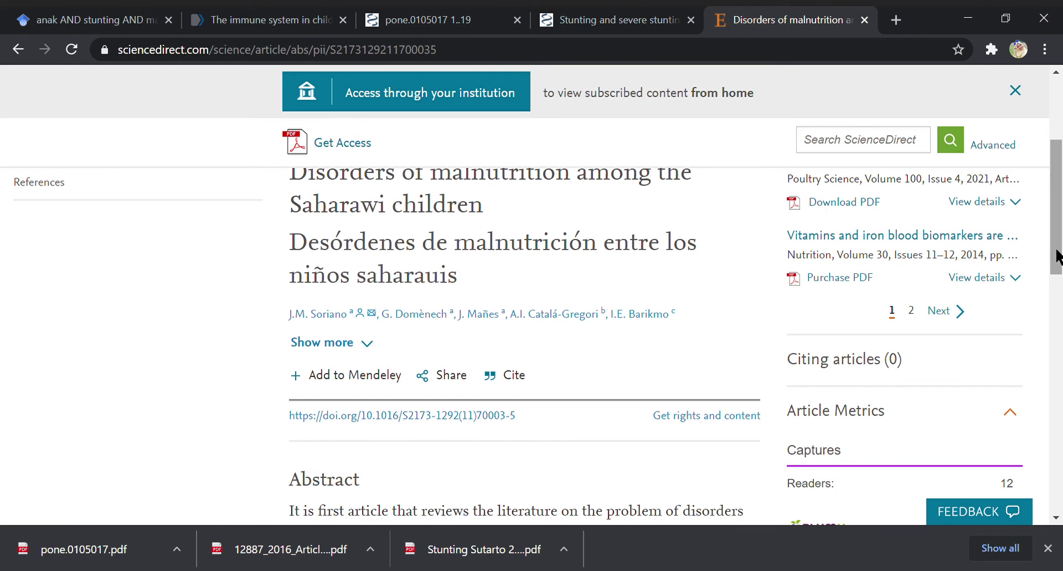
{"action": "left_click_drag", "start_coordinate": [1057, 213], "coordinate": [1060, 420]}
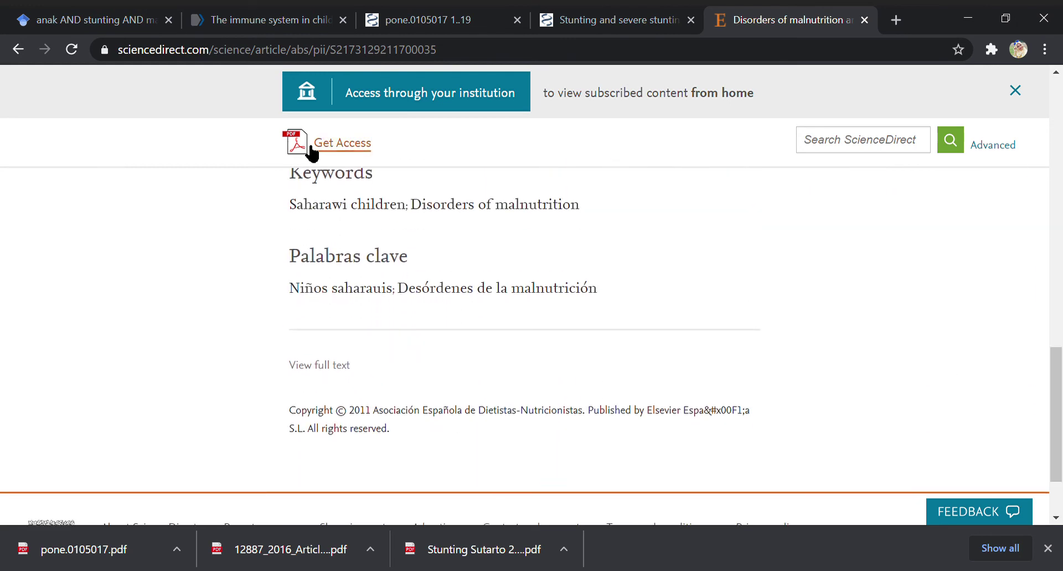
{"action": "left_click", "coordinate": [18, 49]}
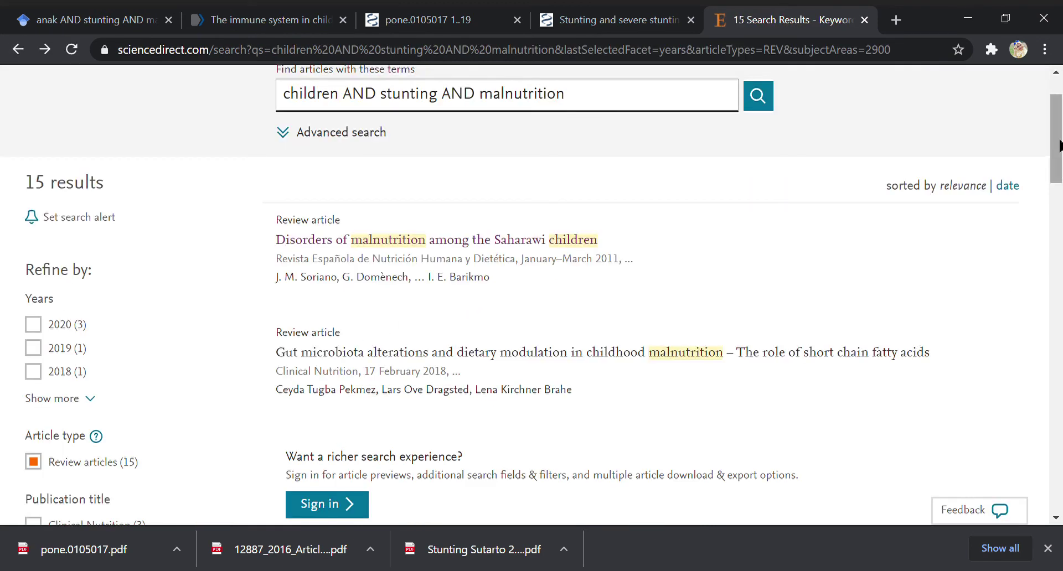
Find the open access review article on pasak bumi supplementation in undernourished rats and open its PDF.
{"action": "scroll", "coordinate": [1058, 199], "scroll_direction": "down", "scroll_amount": 6}
{"action": "mouse_move", "coordinate": [1058, 210]}
{"action": "left_mouse_down"}
{"action": "mouse_move", "coordinate": [1059, 275]}
{"action": "mouse_move", "coordinate": [1060, 221]}
{"action": "left_mouse_up"}
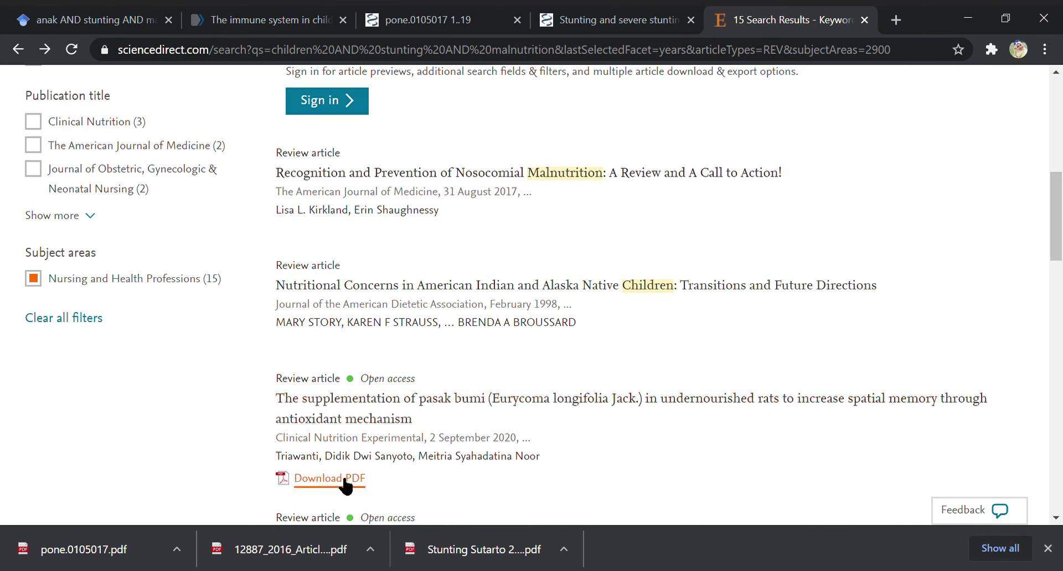
{"action": "scroll", "coordinate": [1060, 256], "scroll_direction": "down", "scroll_amount": 3}
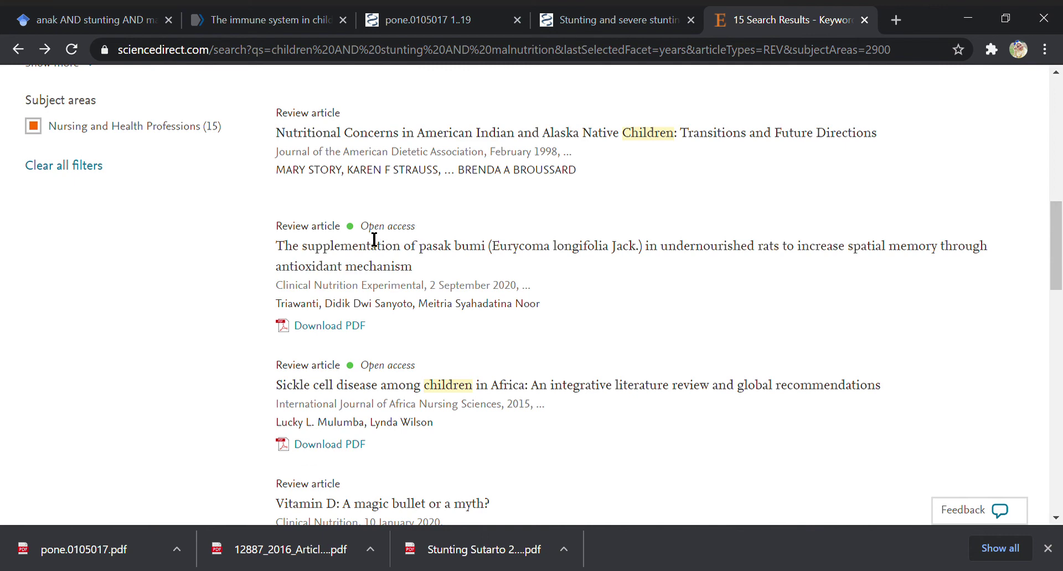
{"action": "left_click_drag", "start_coordinate": [374, 231], "coordinate": [423, 223]}
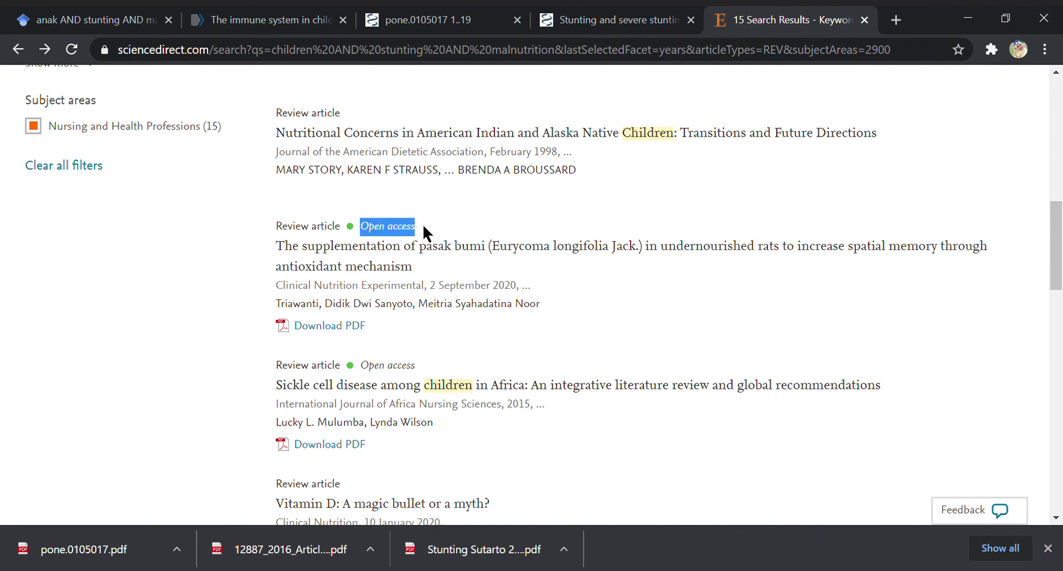
{"action": "left_click", "coordinate": [330, 328]}
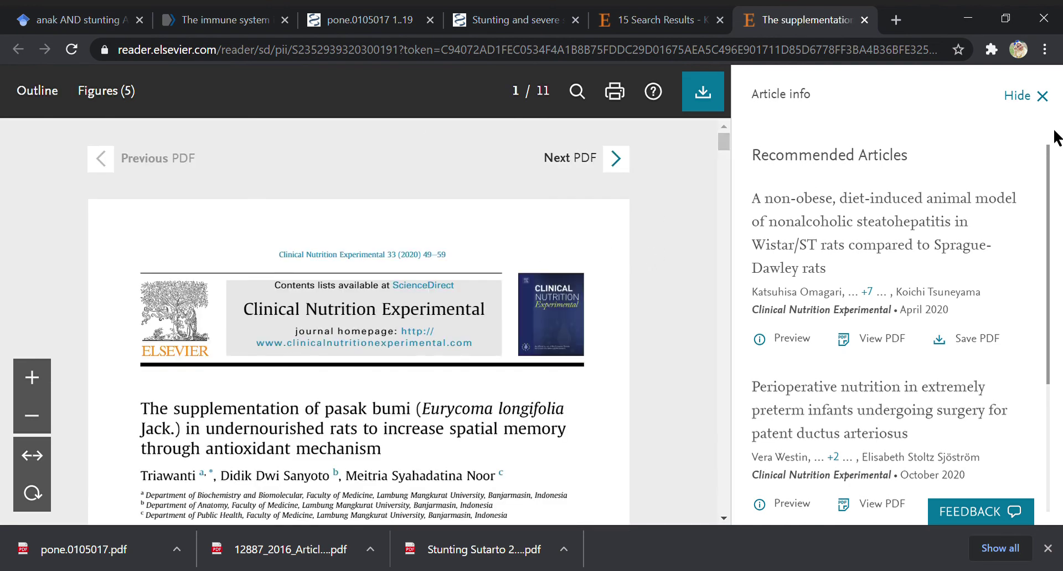
Hide the article info and download the PDF of the pasak bumi article.
{"action": "left_click", "coordinate": [1043, 97]}
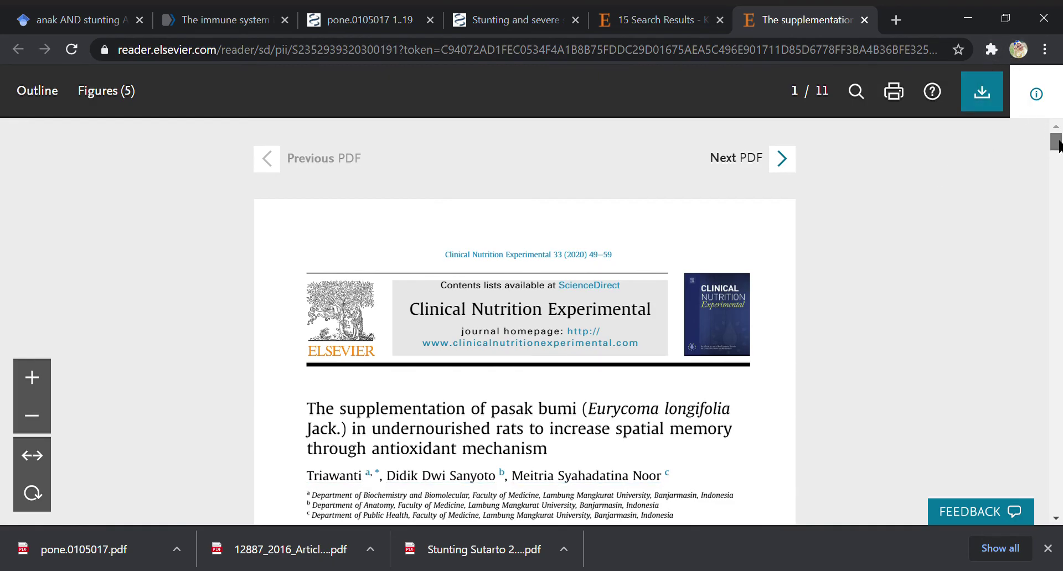
{"action": "left_click_drag", "start_coordinate": [1057, 145], "coordinate": [1061, 82]}
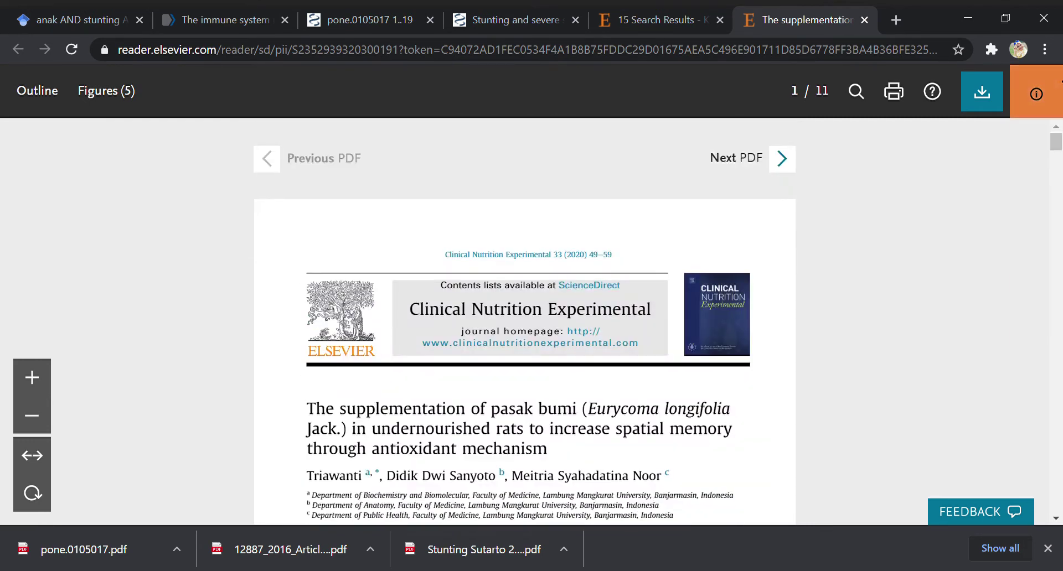
{"action": "left_click", "coordinate": [990, 87]}
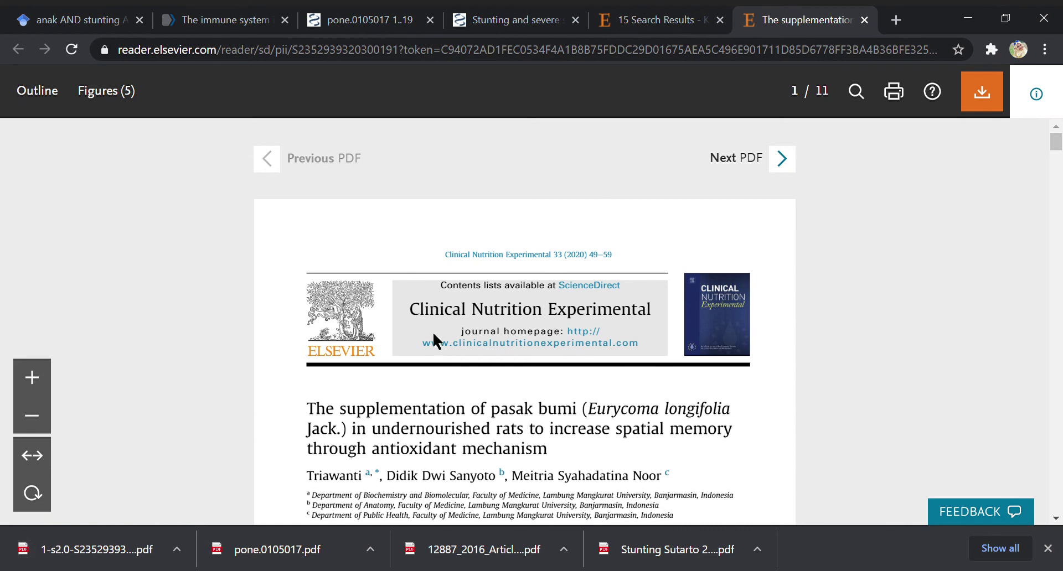
Return to the search results, highlight the pasak bumi article's Open access label, and check which other review articles are open access.
{"action": "left_click", "coordinate": [659, 16]}
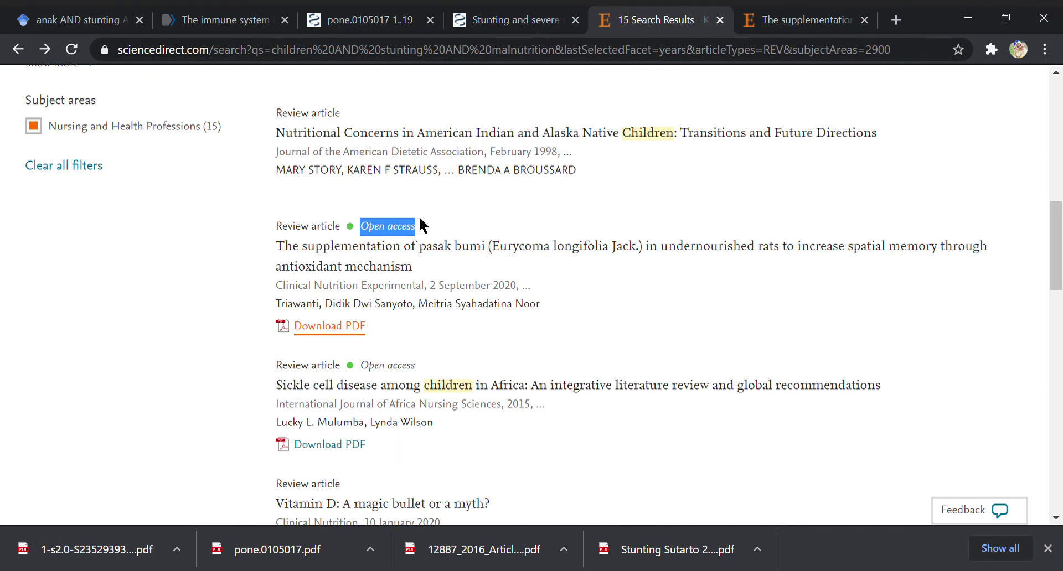
{"action": "left_click_drag", "start_coordinate": [438, 221], "coordinate": [377, 242]}
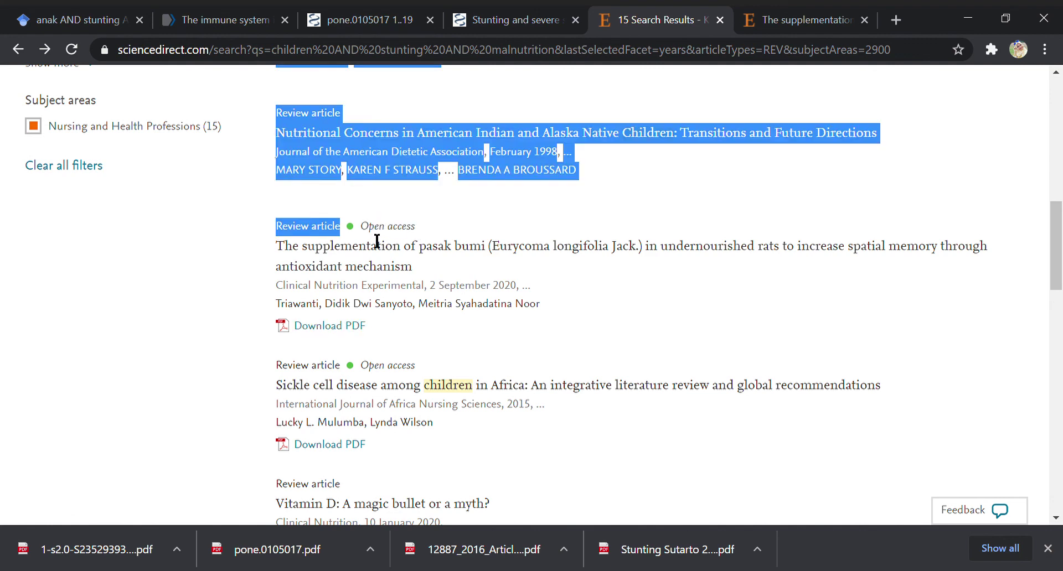
{"action": "left_click", "coordinate": [415, 238]}
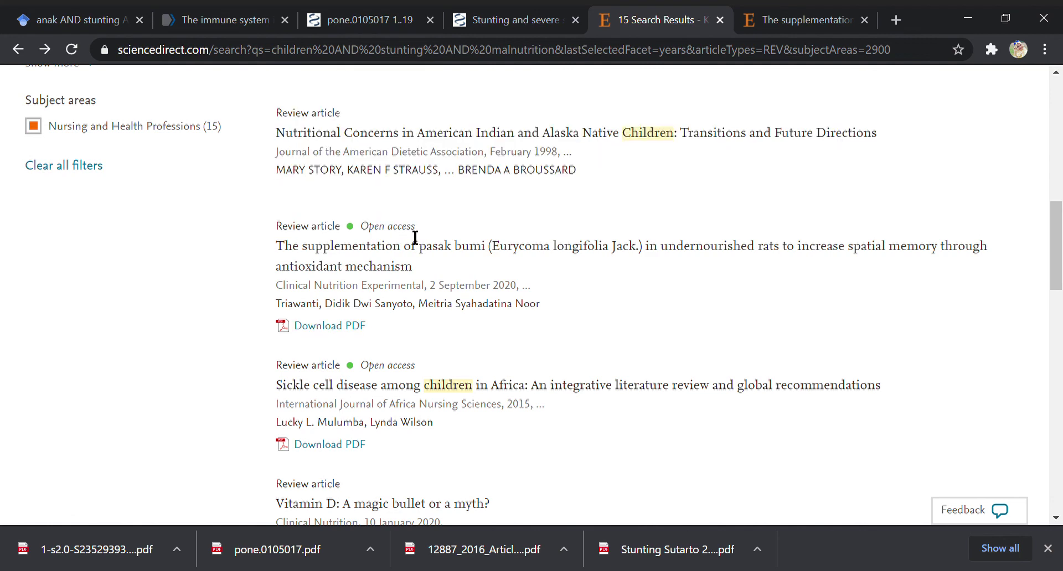
{"action": "left_click_drag", "start_coordinate": [361, 226], "coordinate": [415, 227]}
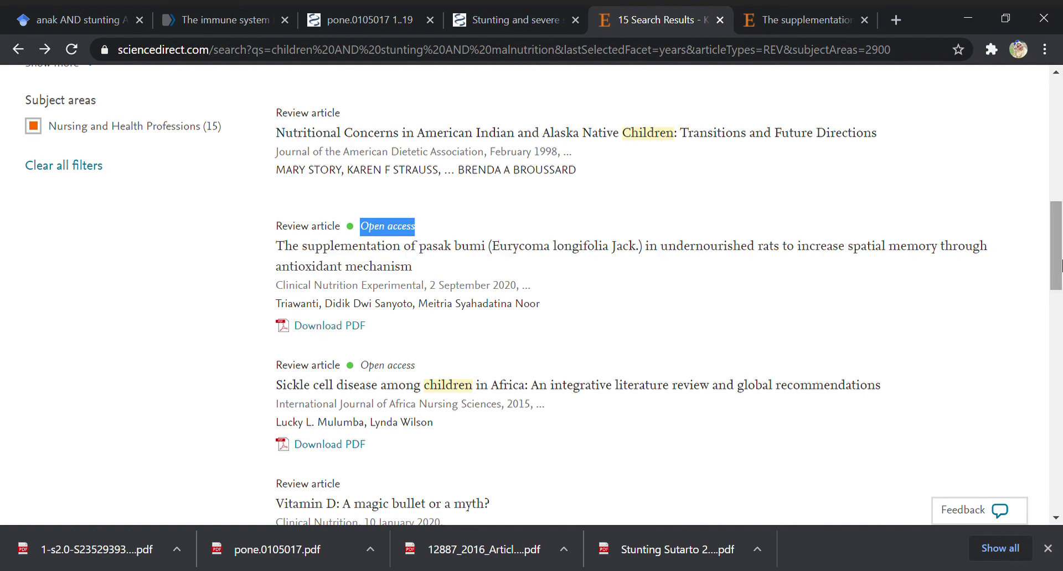
{"action": "left_click_drag", "start_coordinate": [1060, 265], "coordinate": [1056, 342]}
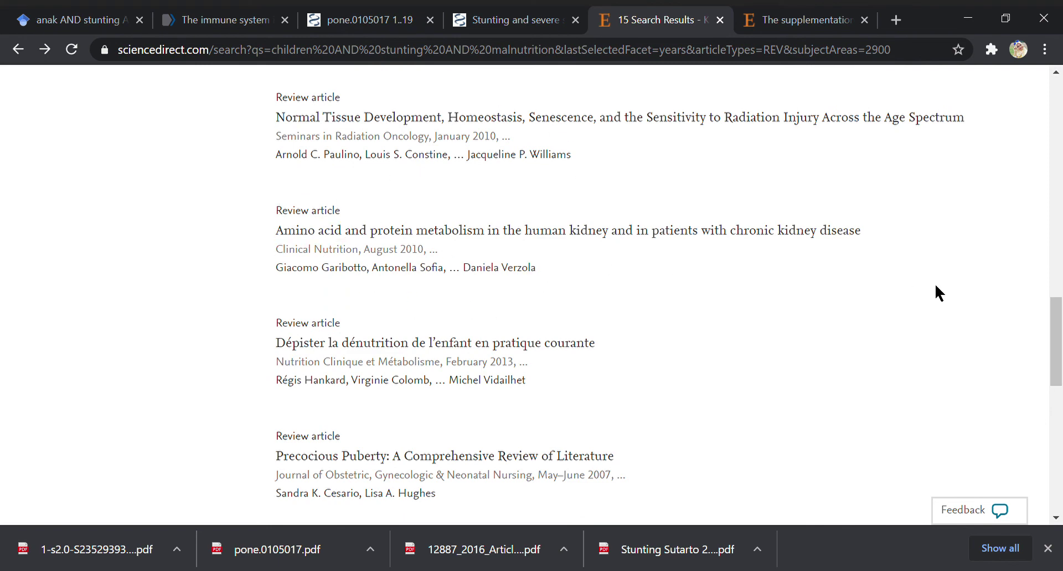
{"action": "left_click_drag", "start_coordinate": [1056, 341], "coordinate": [1059, 274]}
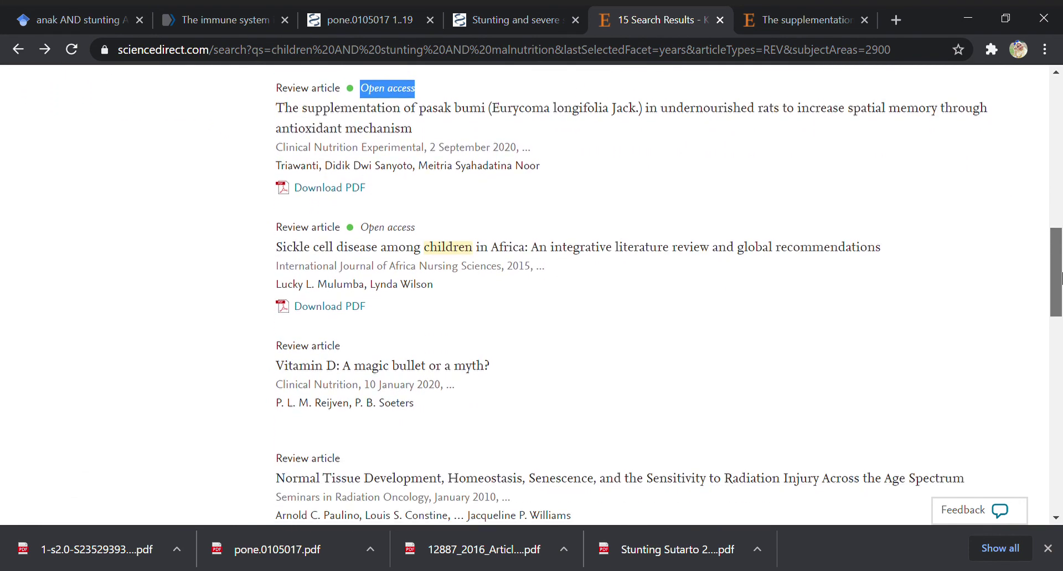
{"action": "left_click", "coordinate": [409, 199]}
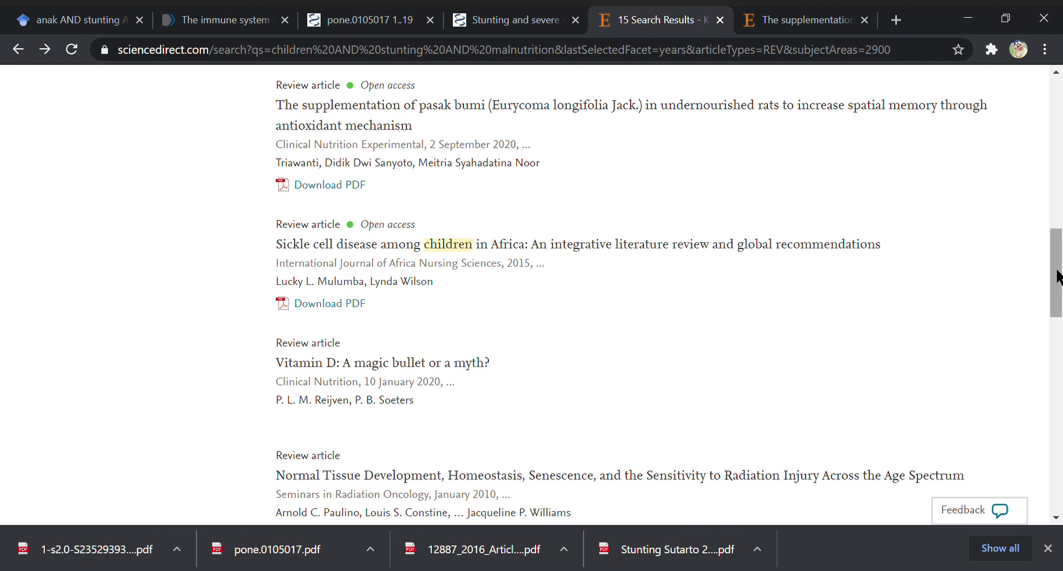
{"action": "left_click", "coordinate": [1061, 171]}
{"action": "left_click_drag", "start_coordinate": [1060, 171], "coordinate": [1060, 117]}
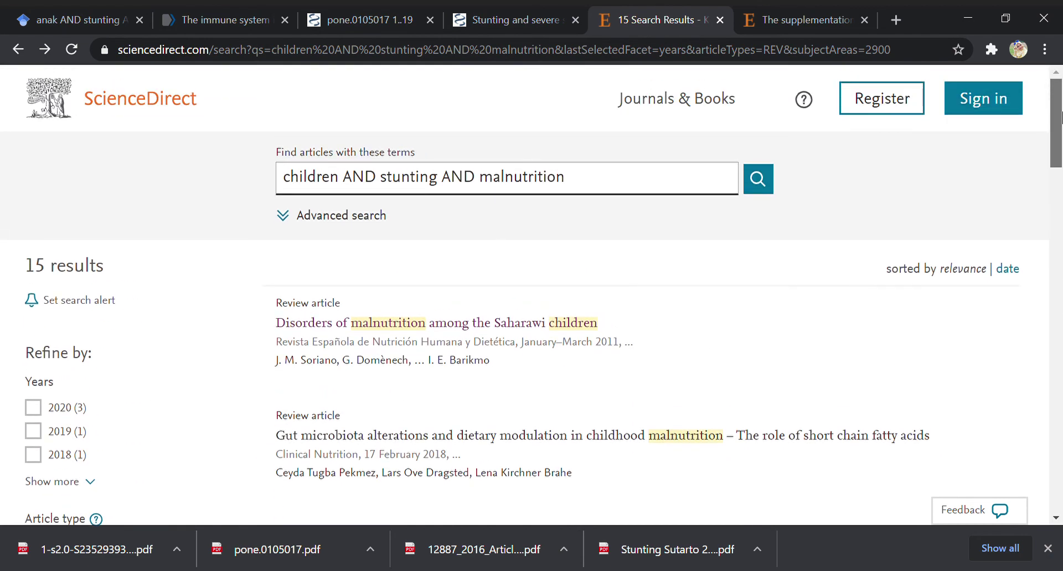